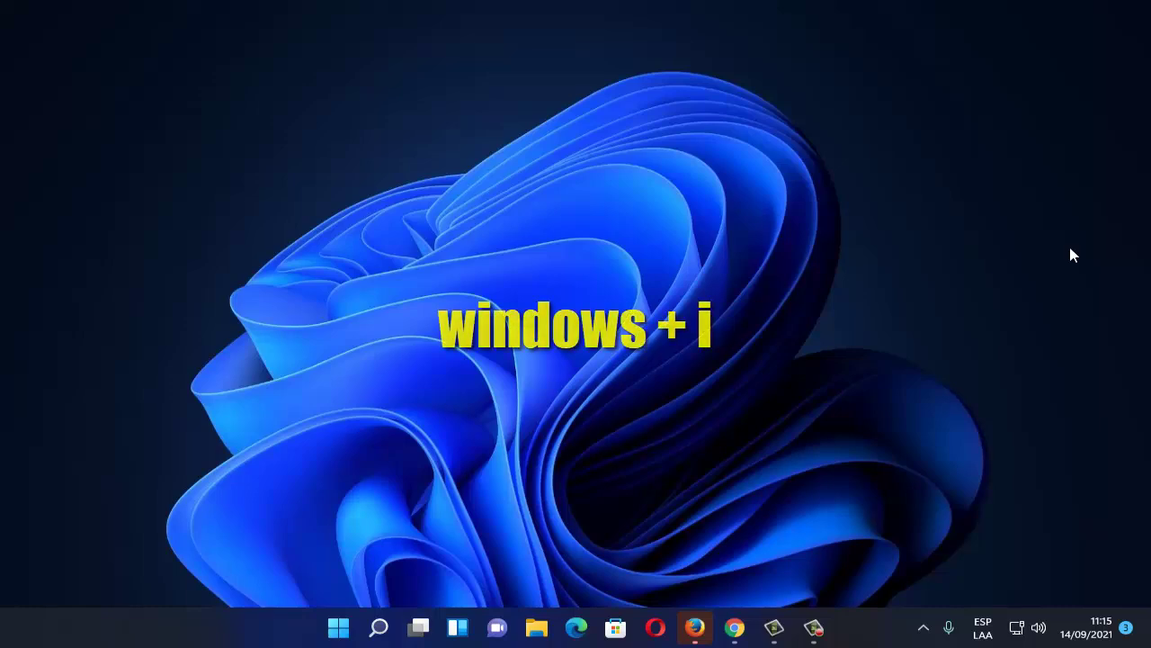
Turn automatic time adjustment off and back on in the Windows date and time settings, and close Settings
{"action": "key", "text": "super+i"}
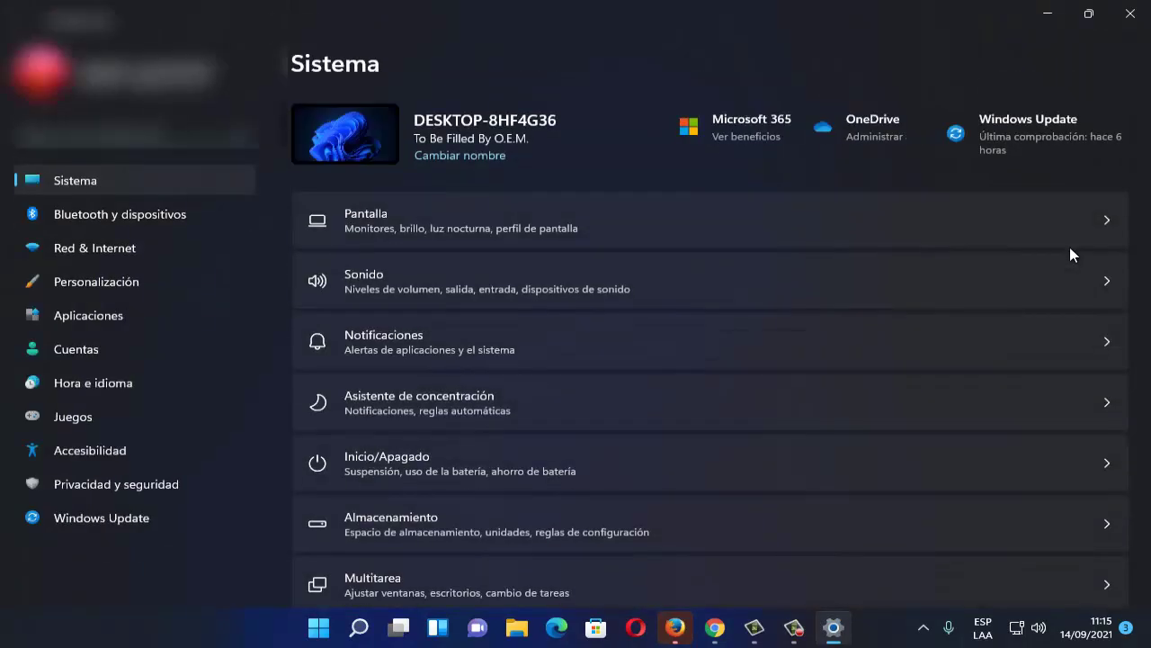
{"action": "left_click", "coordinate": [130, 391]}
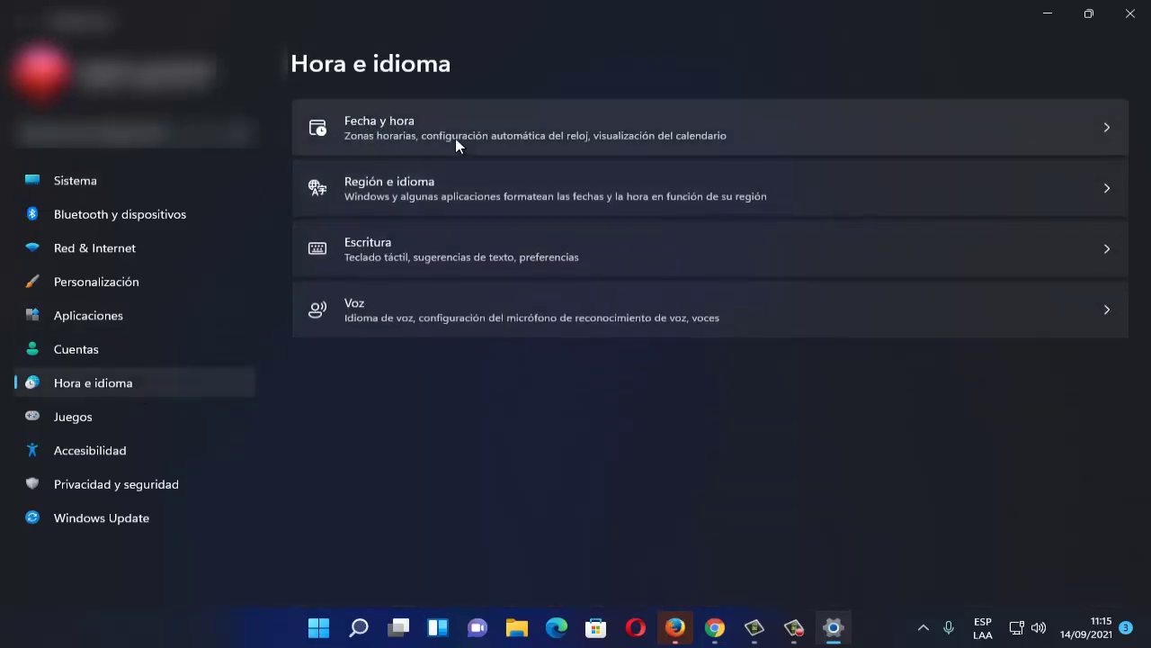
{"action": "left_click", "coordinate": [464, 137]}
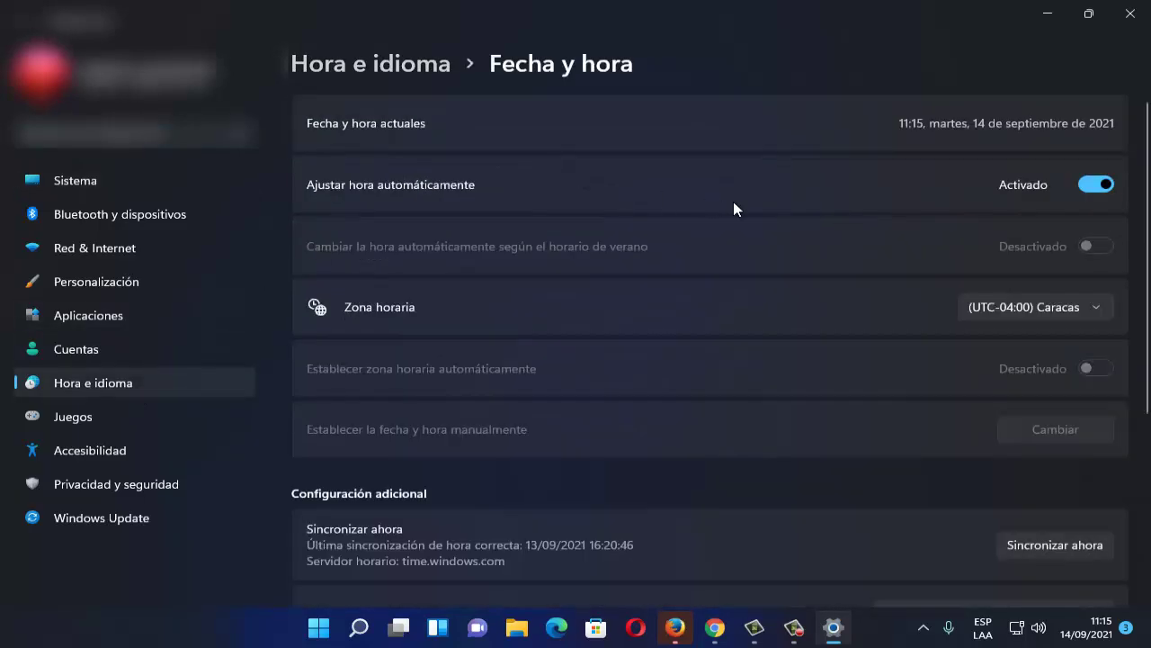
{"action": "left_click", "coordinate": [1080, 185]}
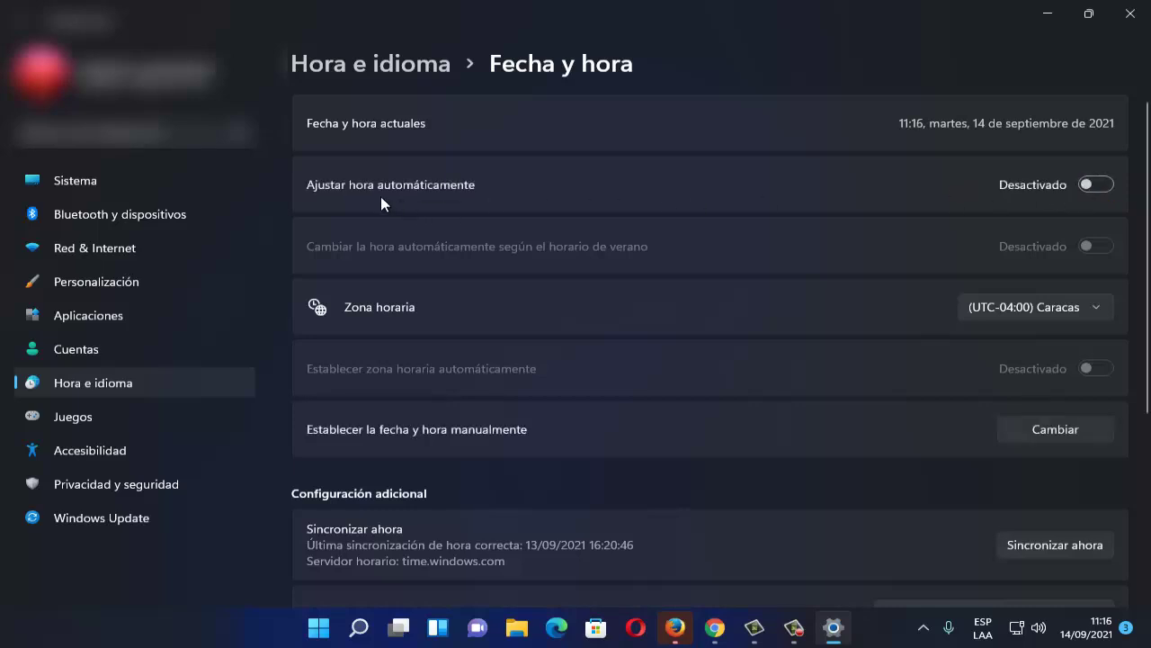
{"action": "left_click", "coordinate": [1097, 186]}
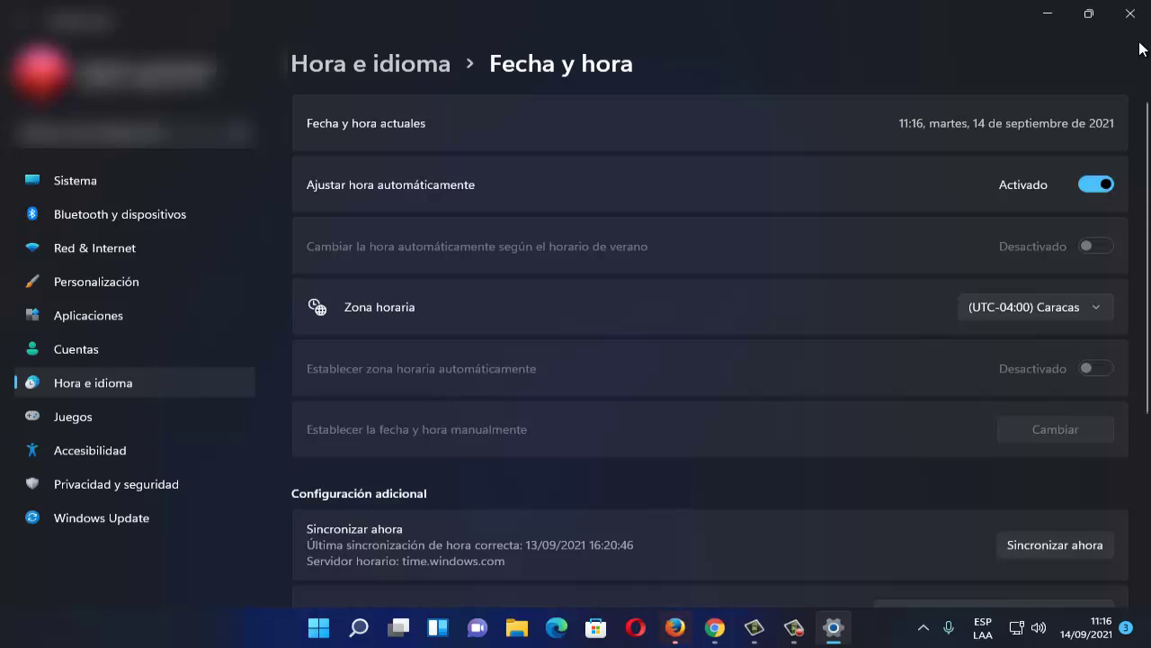
{"action": "left_click", "coordinate": [1130, 14]}
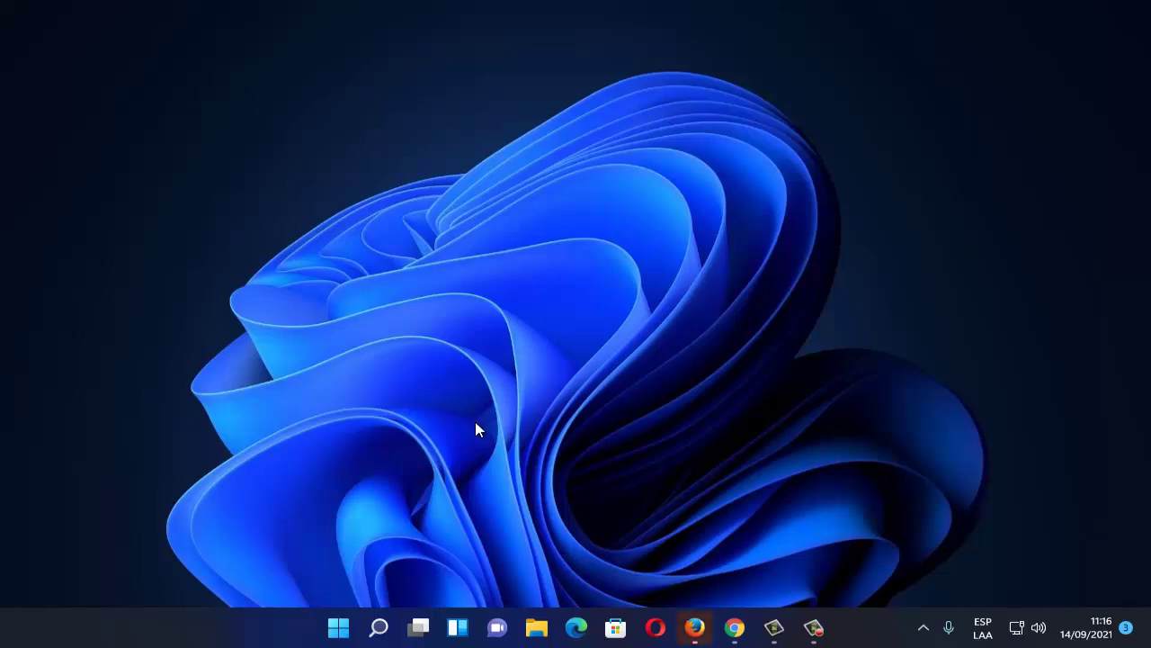
Open Task Manager and end the first Discord (32 bits) background process
{"action": "right_click", "coordinate": [338, 630]}
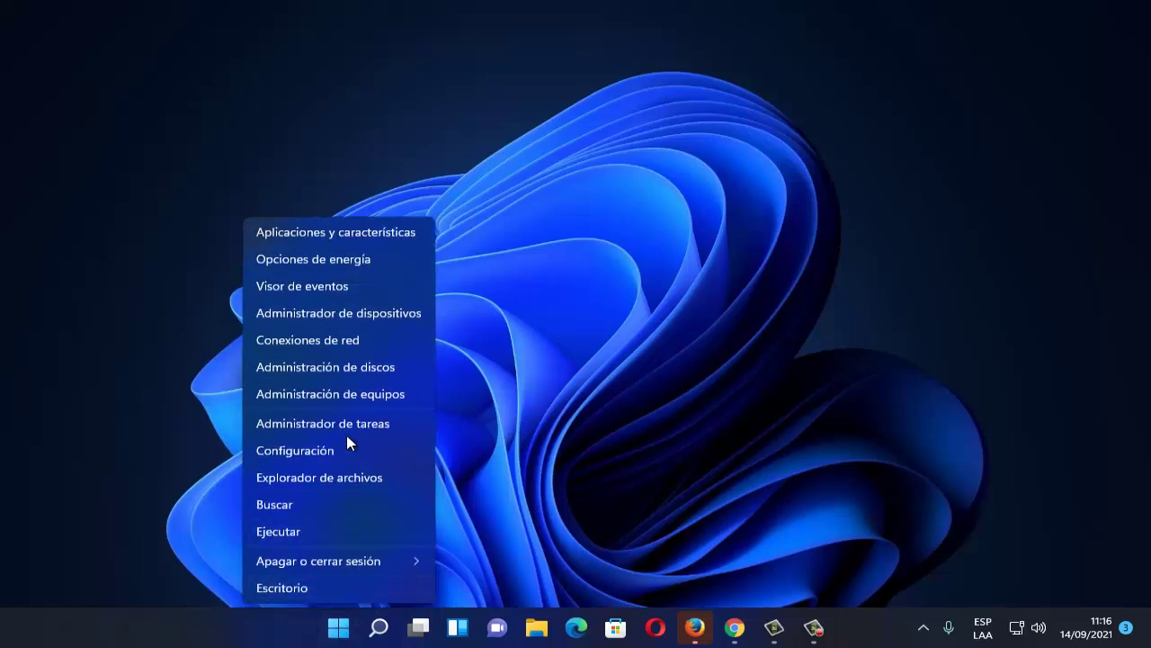
{"action": "left_click", "coordinate": [344, 425]}
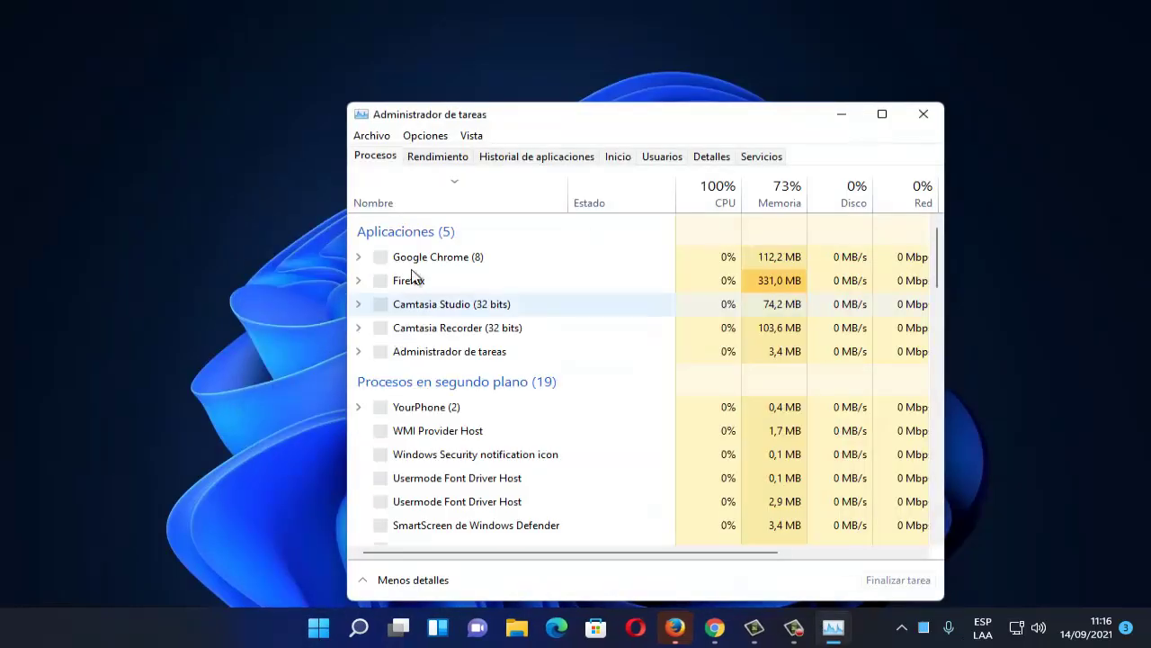
{"action": "left_click_drag", "start_coordinate": [456, 115], "coordinate": [442, 77]}
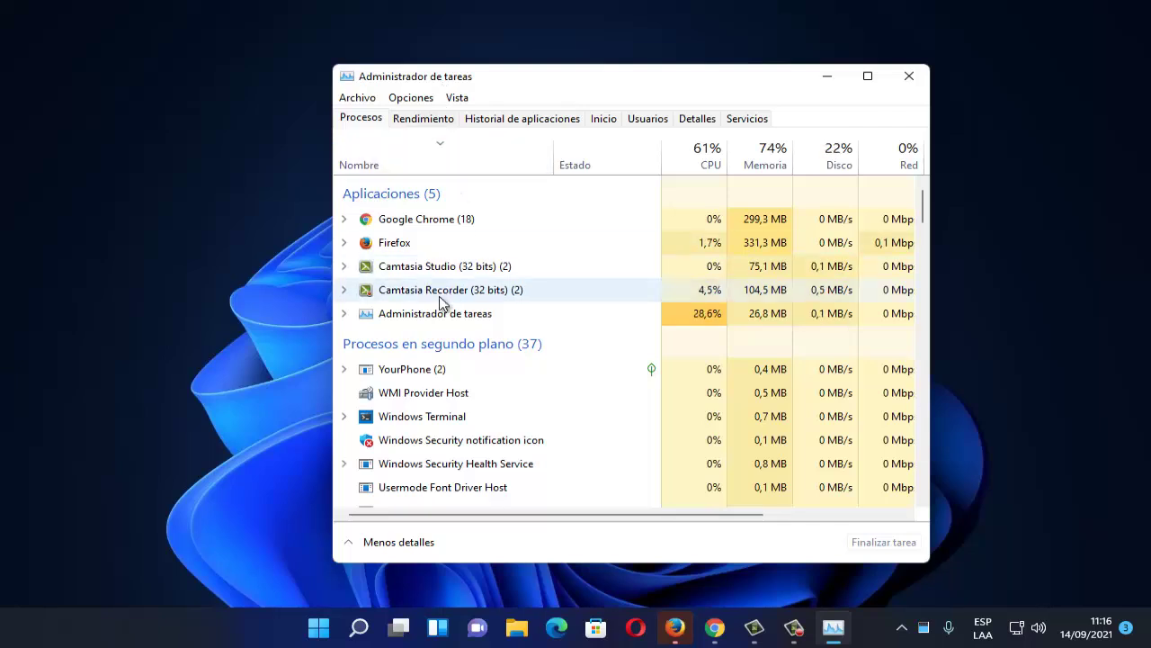
{"action": "scroll", "coordinate": [437, 355], "scroll_direction": "down", "scroll_amount": 2}
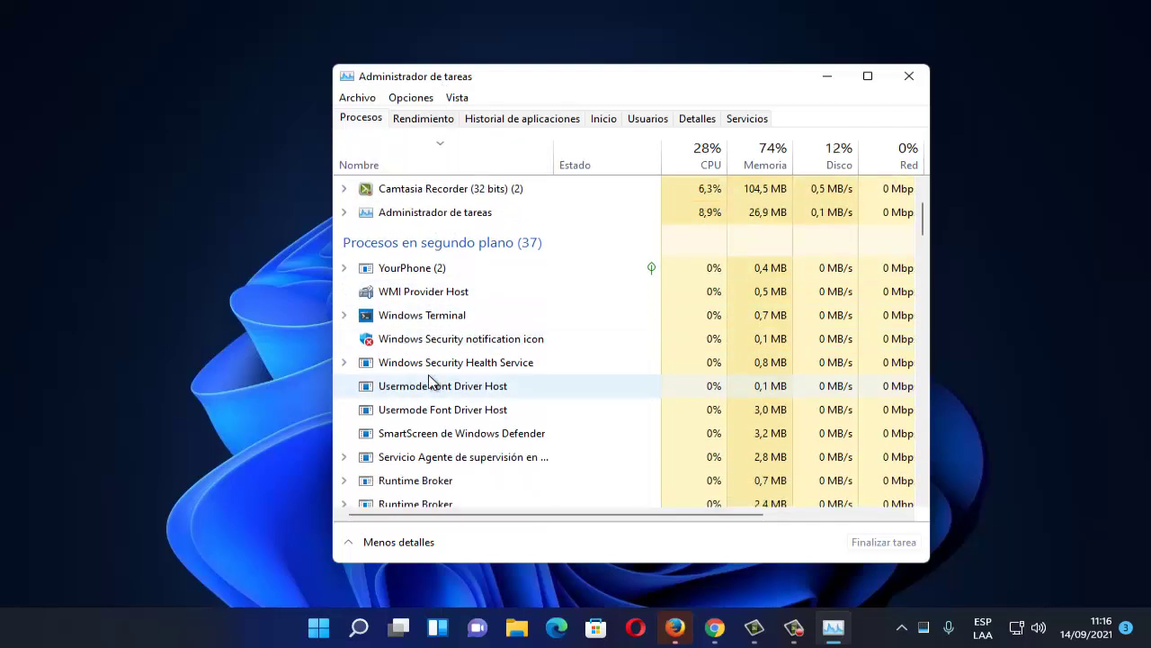
{"action": "scroll", "coordinate": [430, 383], "scroll_direction": "down", "scroll_amount": 6}
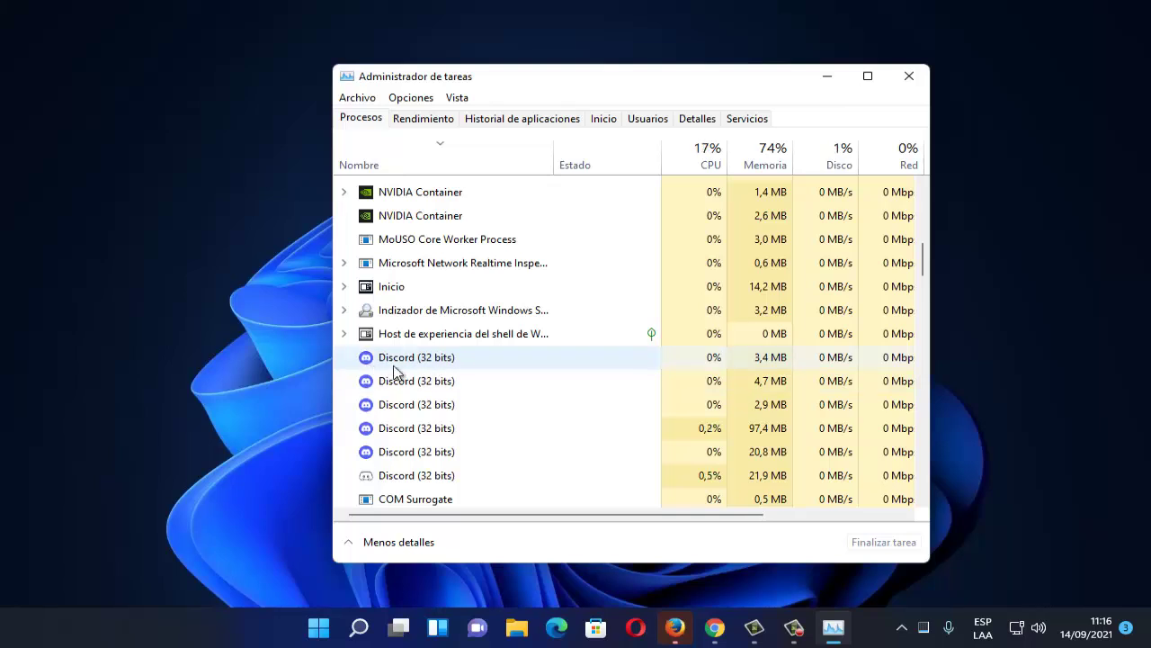
{"action": "right_click", "coordinate": [401, 371]}
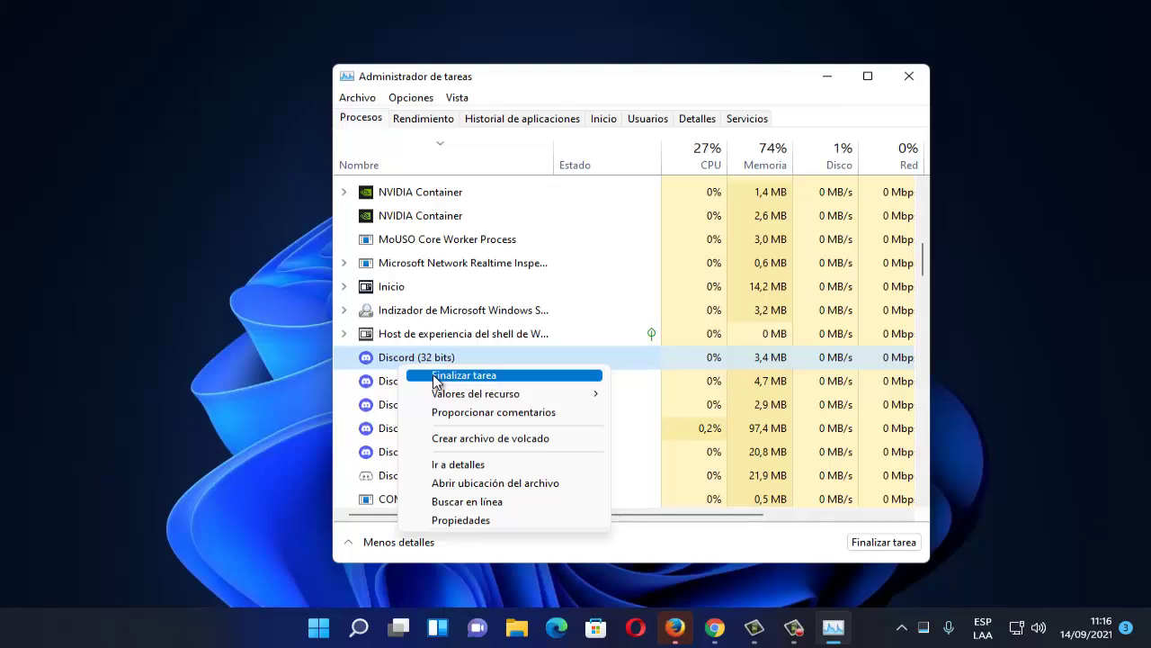
{"action": "left_click", "coordinate": [434, 376]}
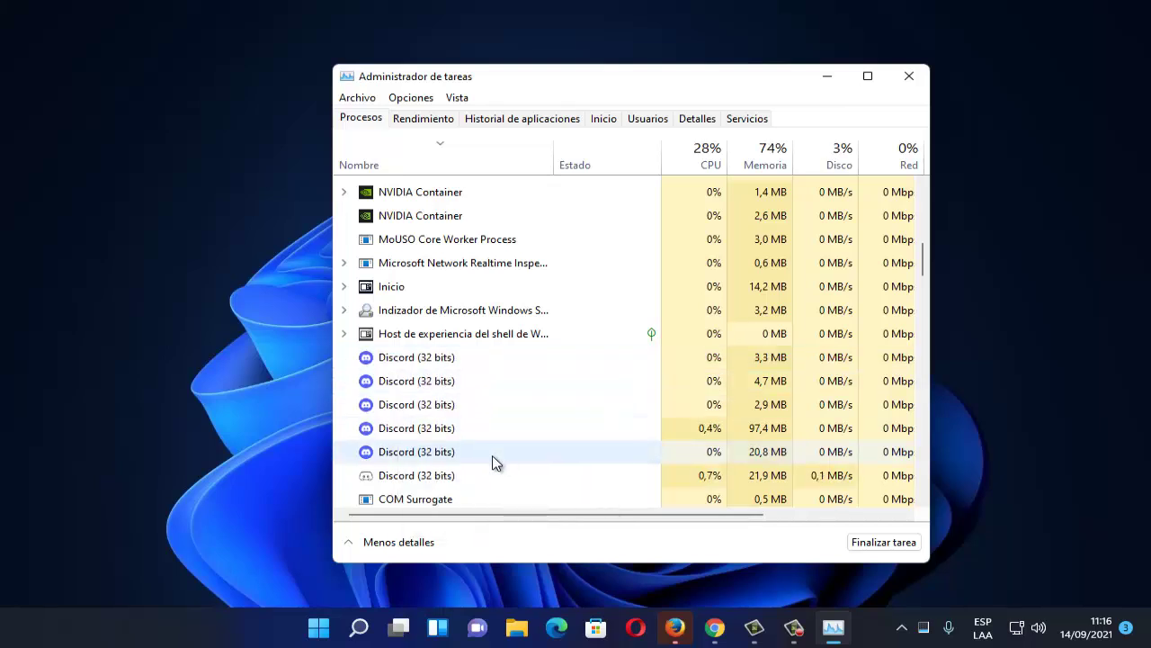
End the remaining Discord (32 bits) background processes and check the process list for any others
{"action": "right_click", "coordinate": [435, 383]}
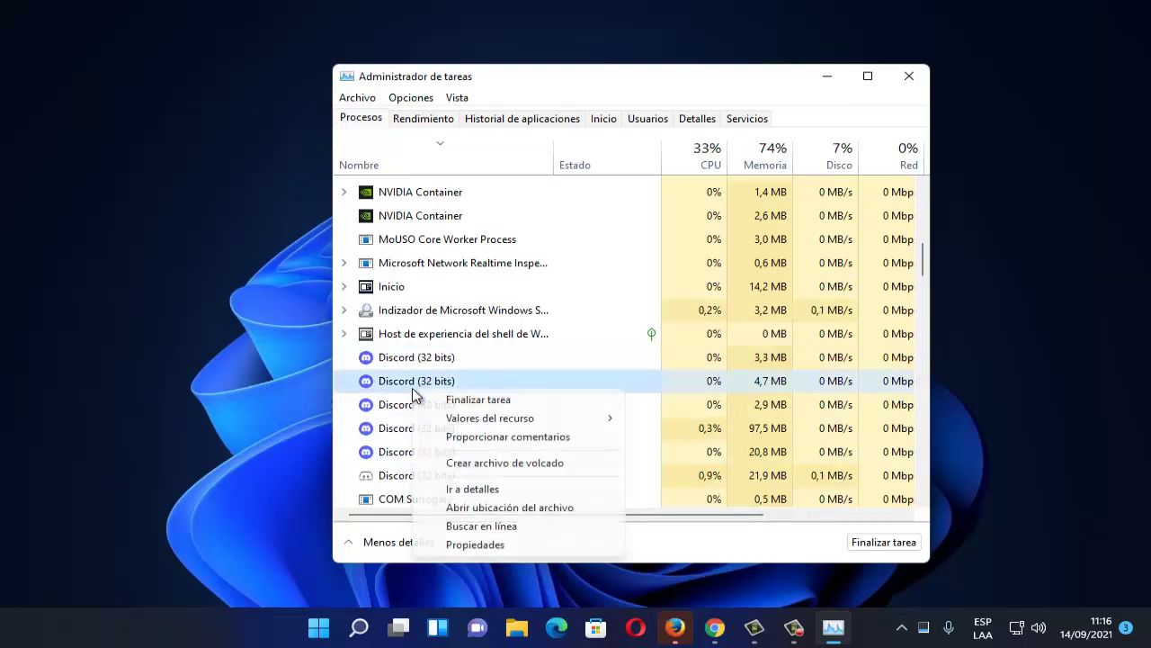
{"action": "left_click", "coordinate": [456, 401]}
{"action": "right_click", "coordinate": [416, 411]}
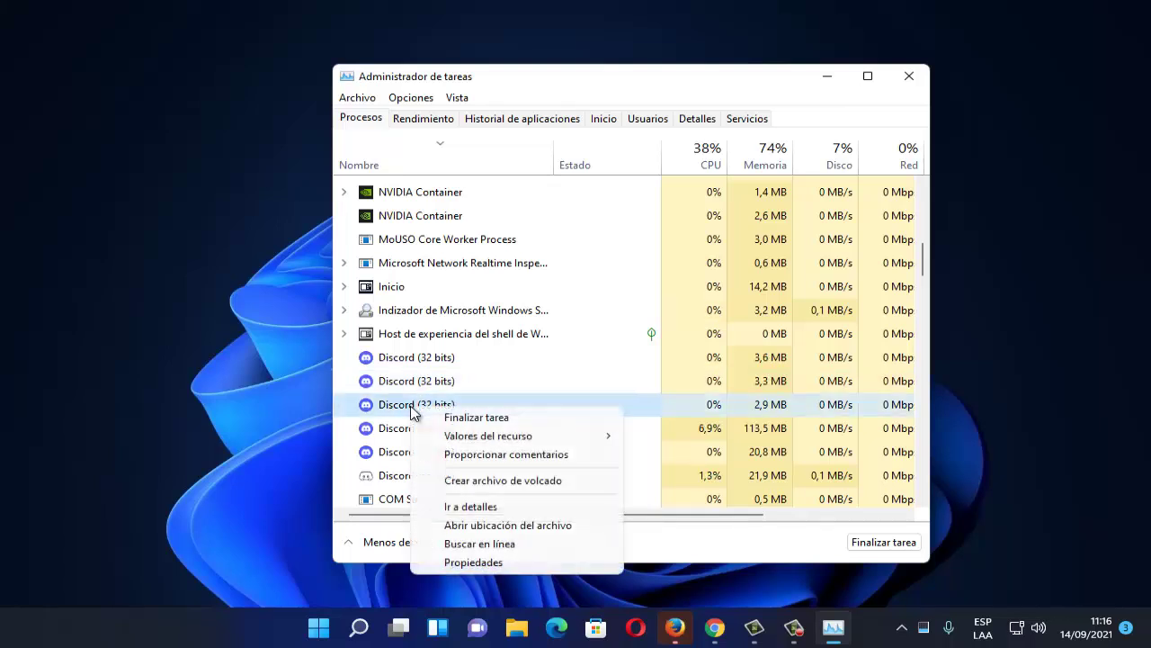
{"action": "left_click", "coordinate": [446, 414]}
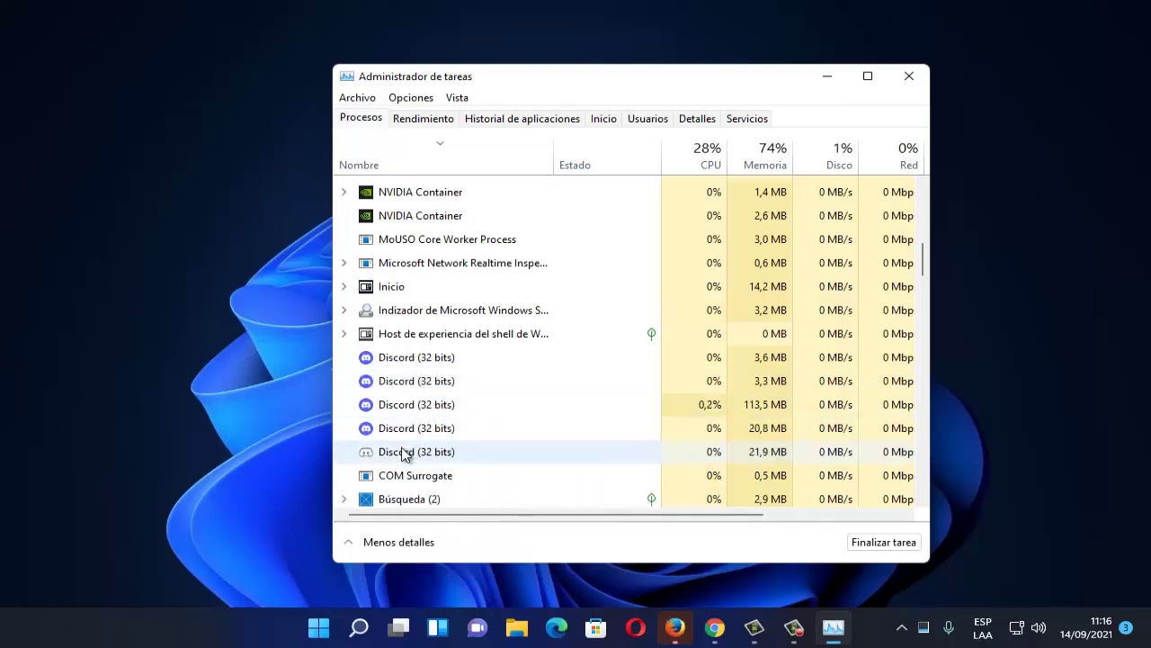
{"action": "right_click", "coordinate": [404, 453]}
{"action": "left_click", "coordinate": [465, 300]}
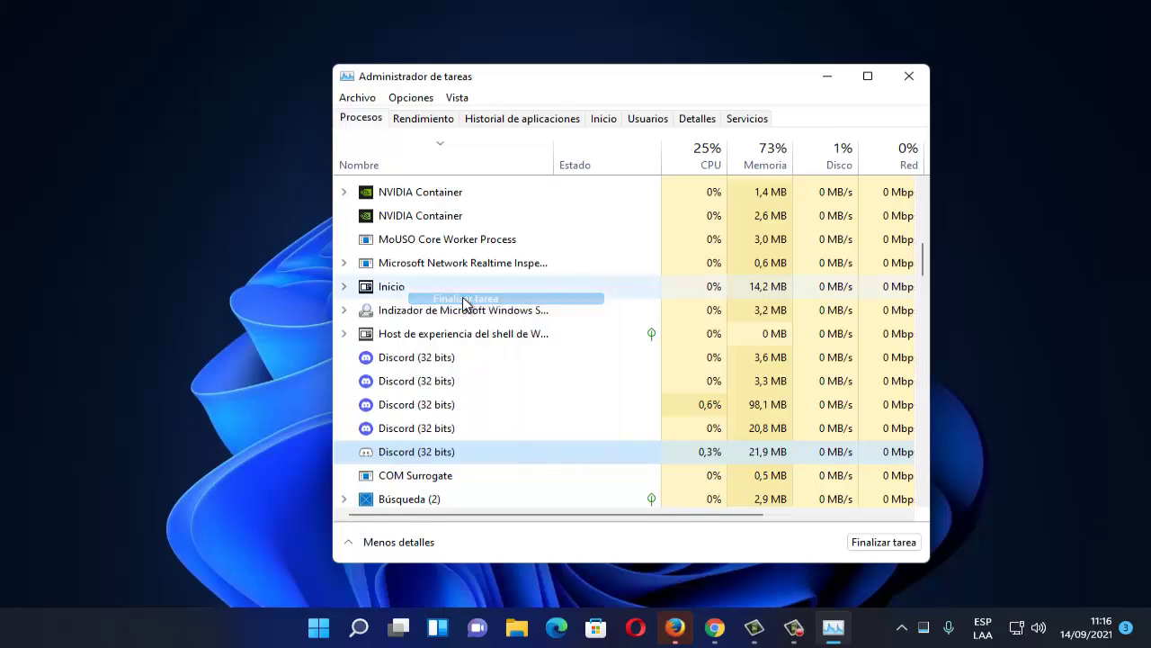
{"action": "scroll", "coordinate": [468, 386], "scroll_direction": "down", "scroll_amount": 2}
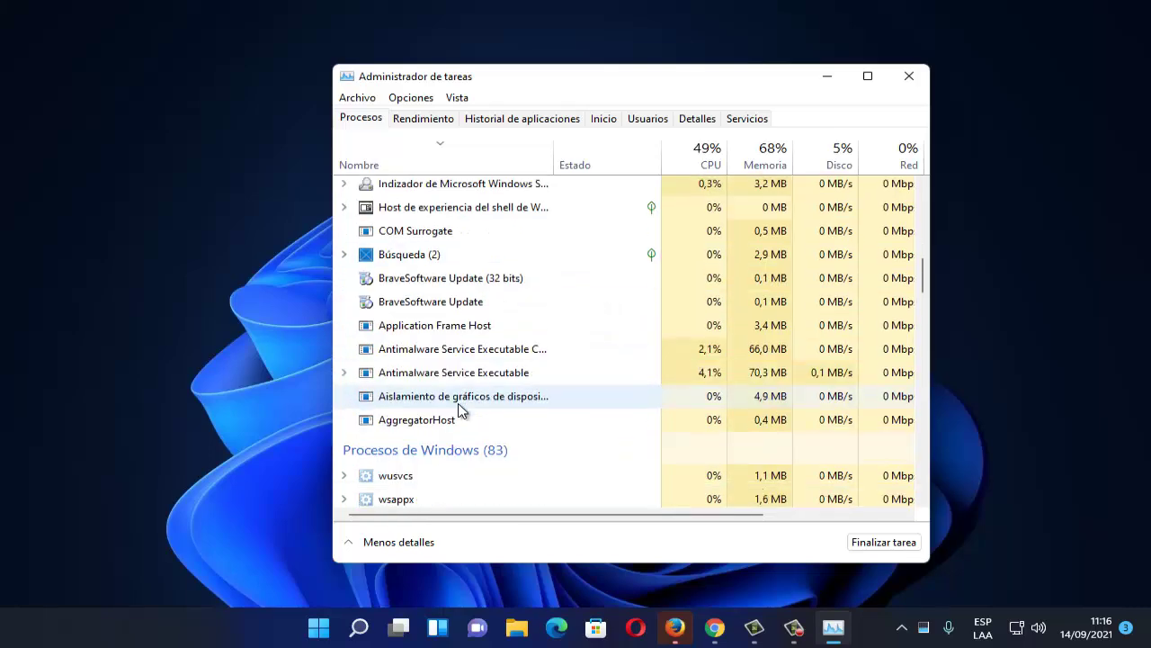
{"action": "scroll", "coordinate": [473, 427], "scroll_direction": "up", "scroll_amount": 6}
{"action": "scroll", "coordinate": [468, 423], "scroll_direction": "down", "scroll_amount": 15}
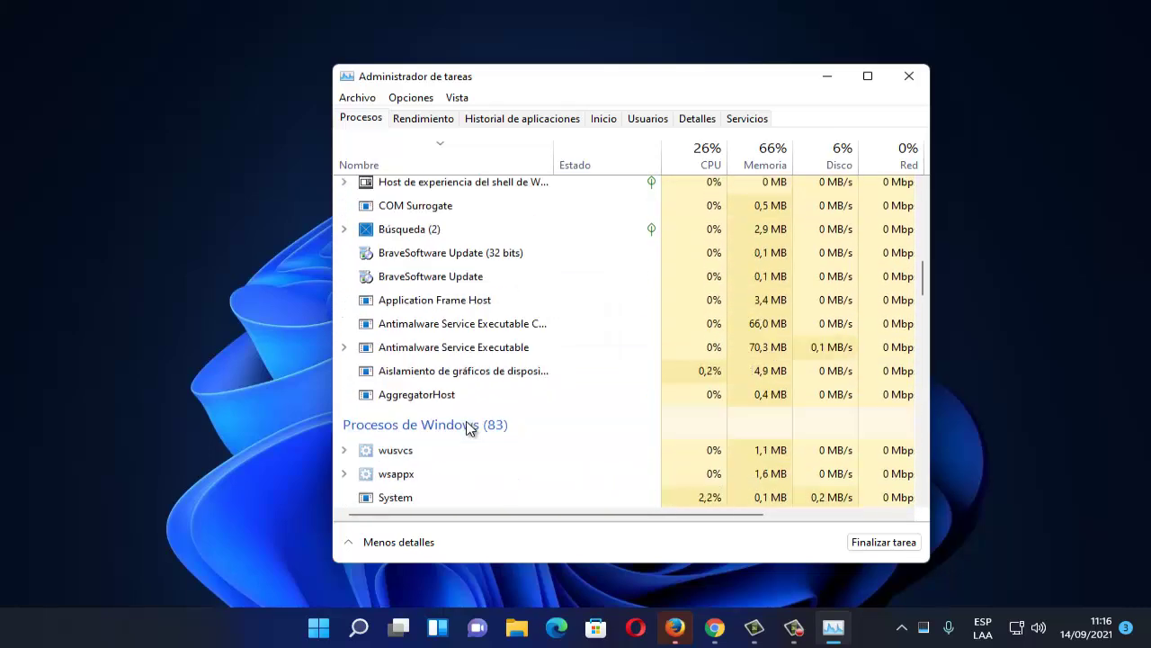
{"action": "scroll", "coordinate": [662, 385], "scroll_direction": "down", "scroll_amount": 3}
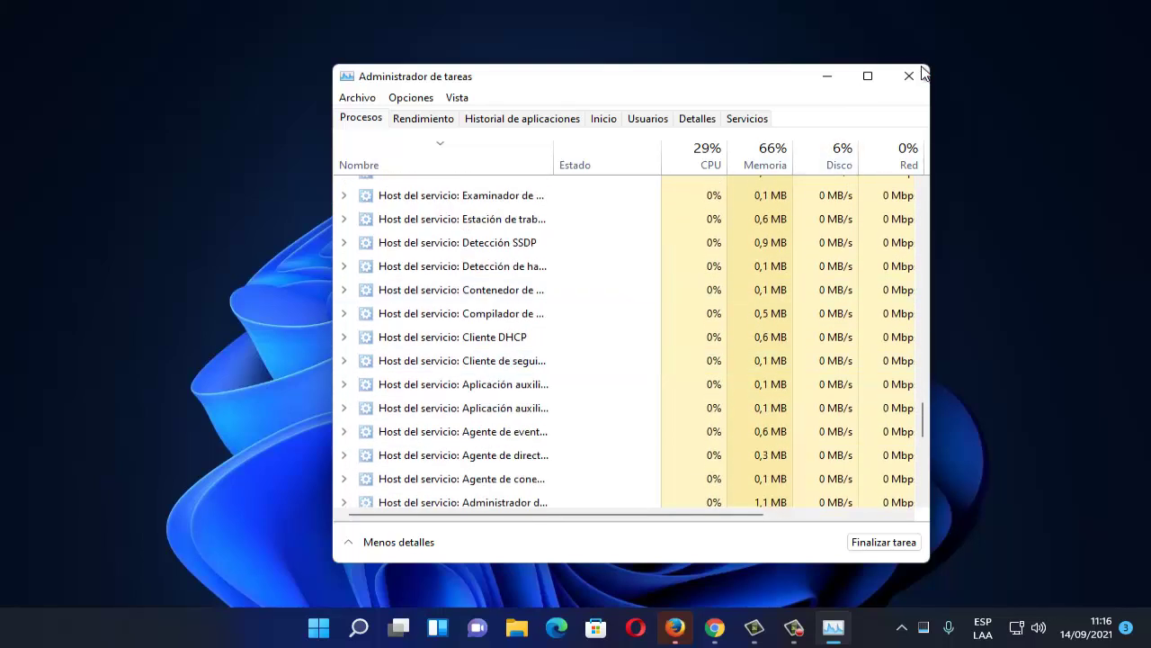
Disable Discord's Update entry among the startup apps and close Task Manager
{"action": "left_click", "coordinate": [613, 125]}
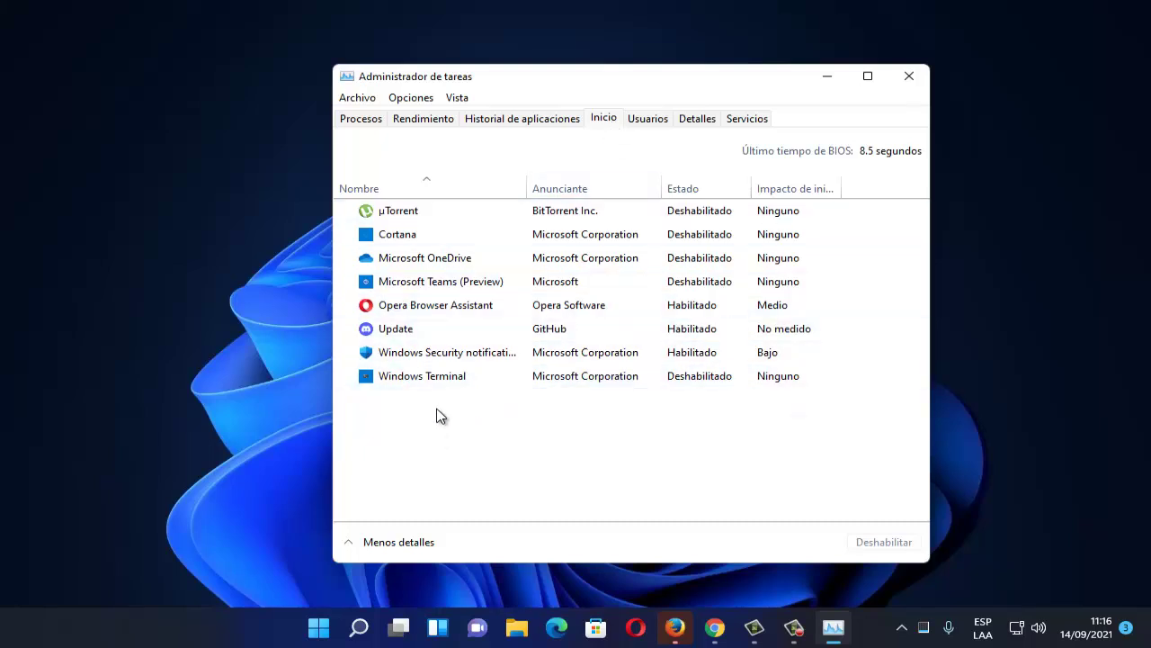
{"action": "right_click", "coordinate": [413, 330]}
{"action": "left_click", "coordinate": [453, 340]}
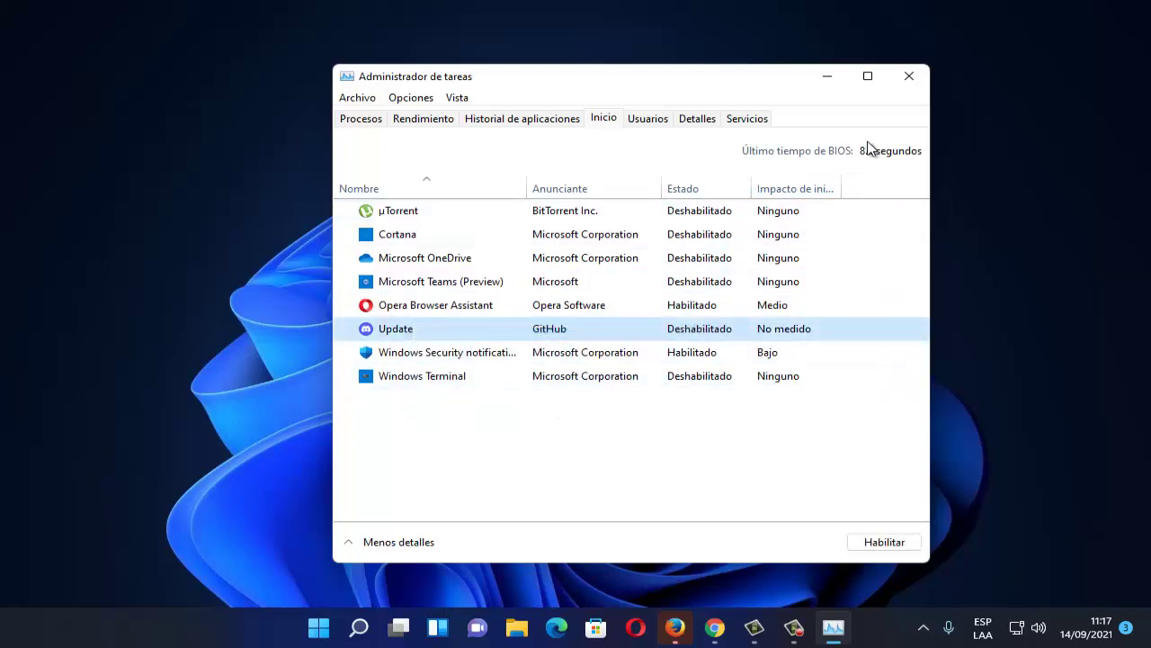
{"action": "left_click", "coordinate": [910, 76]}
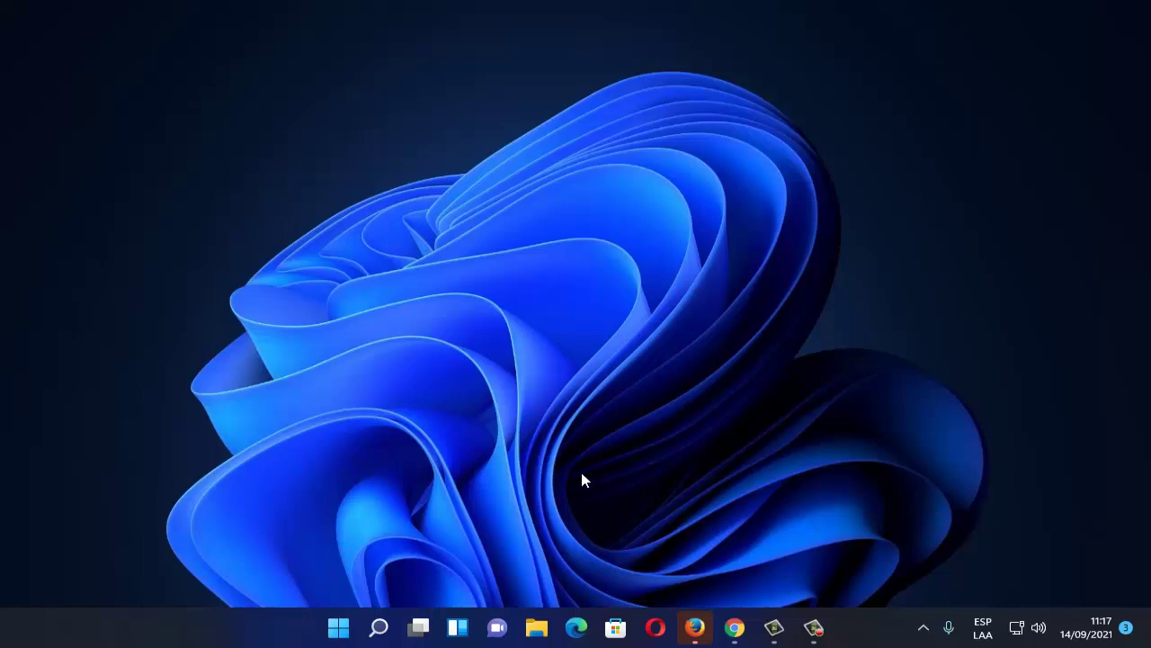
Flush the DNS cache with ipconfig /flushdns in a Command Prompt window and close it
{"action": "key", "text": "super+r"}
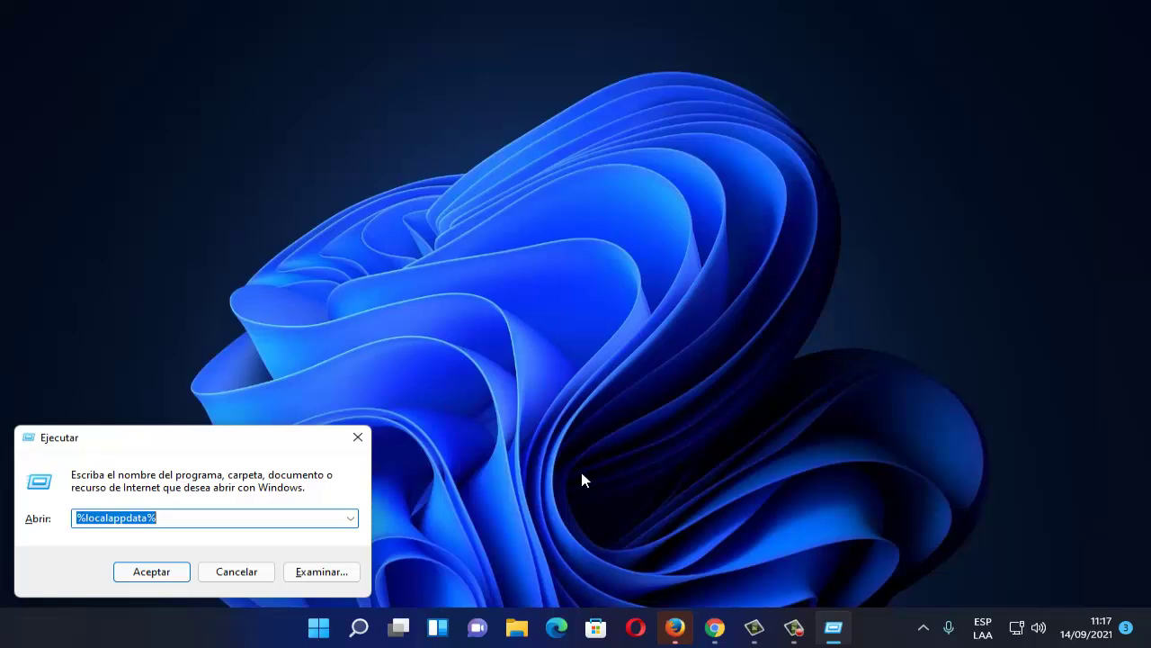
{"action": "key", "text": "BackSpace"}
{"action": "type", "text": "c"}
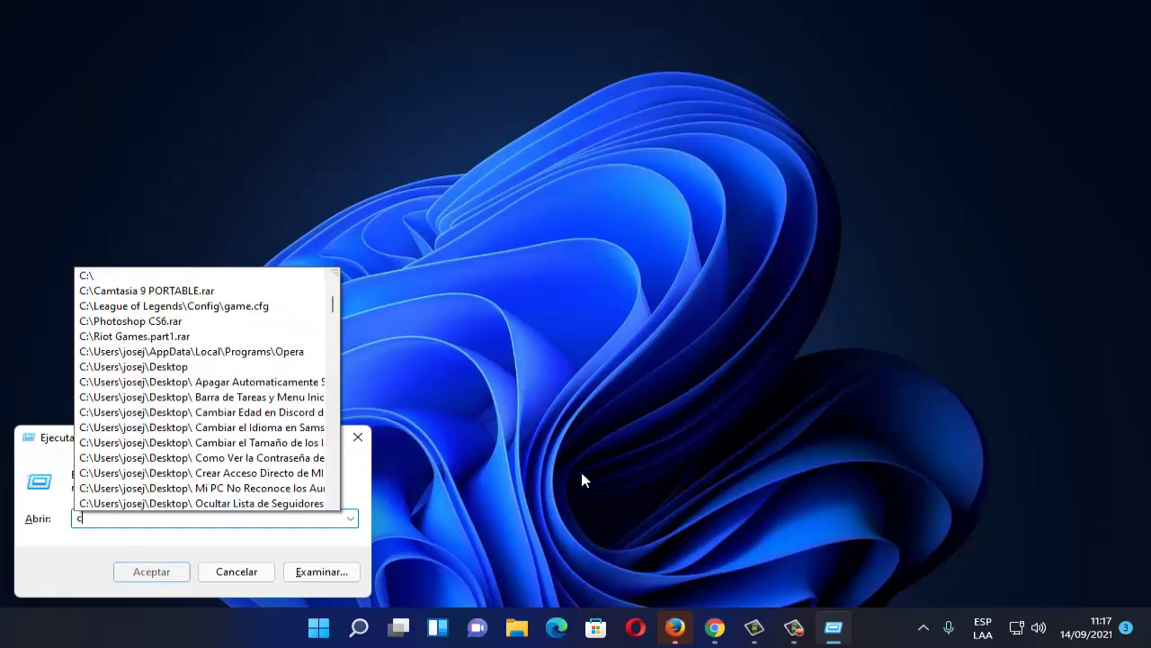
{"action": "type", "text": "md"}
{"action": "key", "text": "Return"}
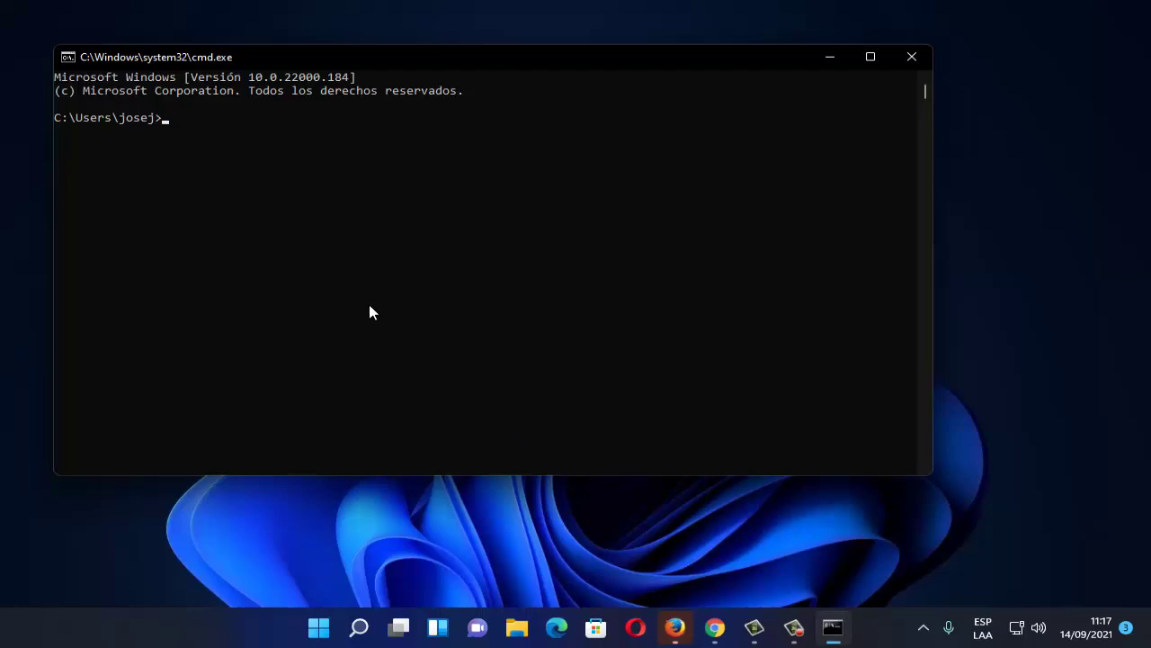
{"action": "type", "text": "ipconfig /flushdns"}
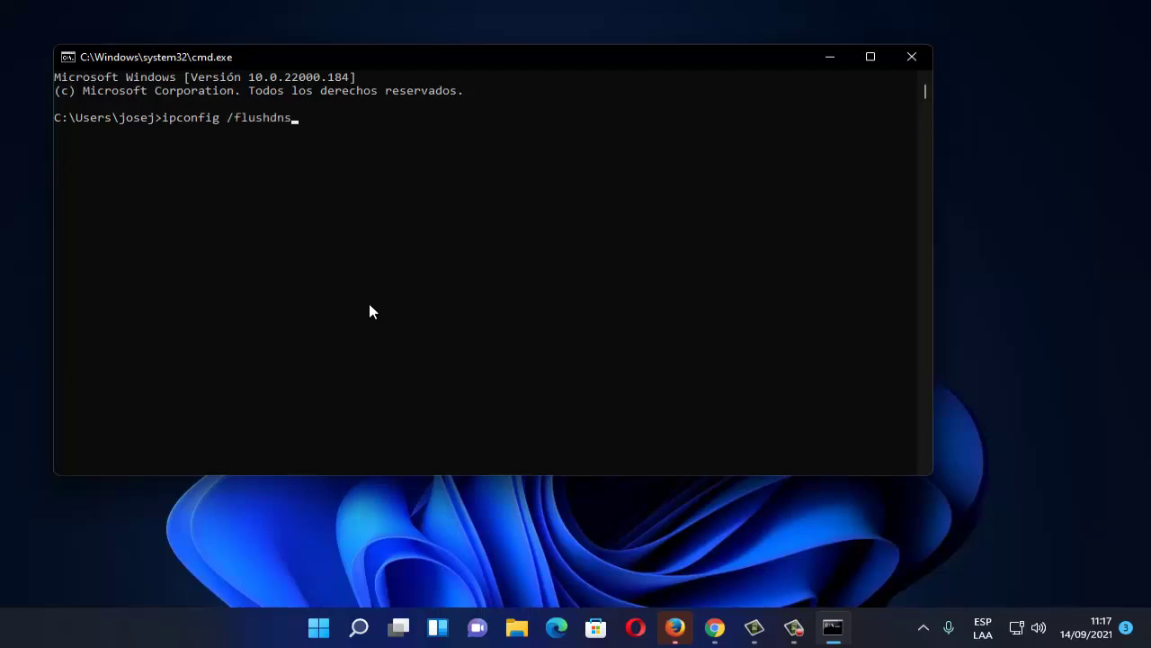
{"action": "key", "text": "Return"}
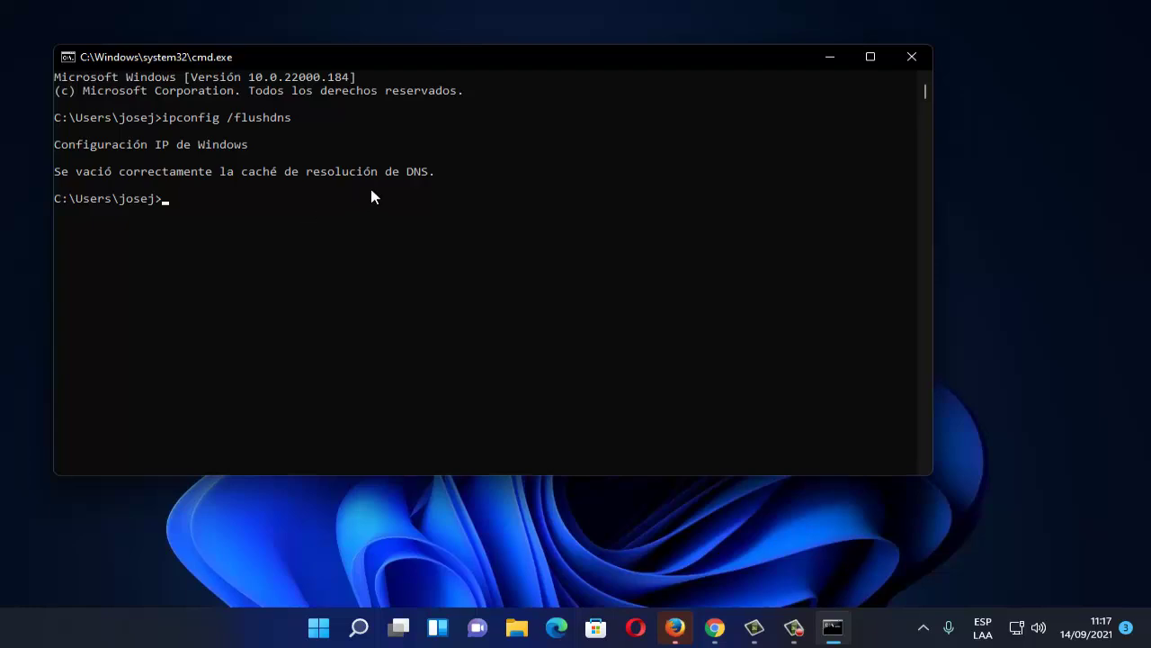
{"action": "left_click", "coordinate": [908, 61]}
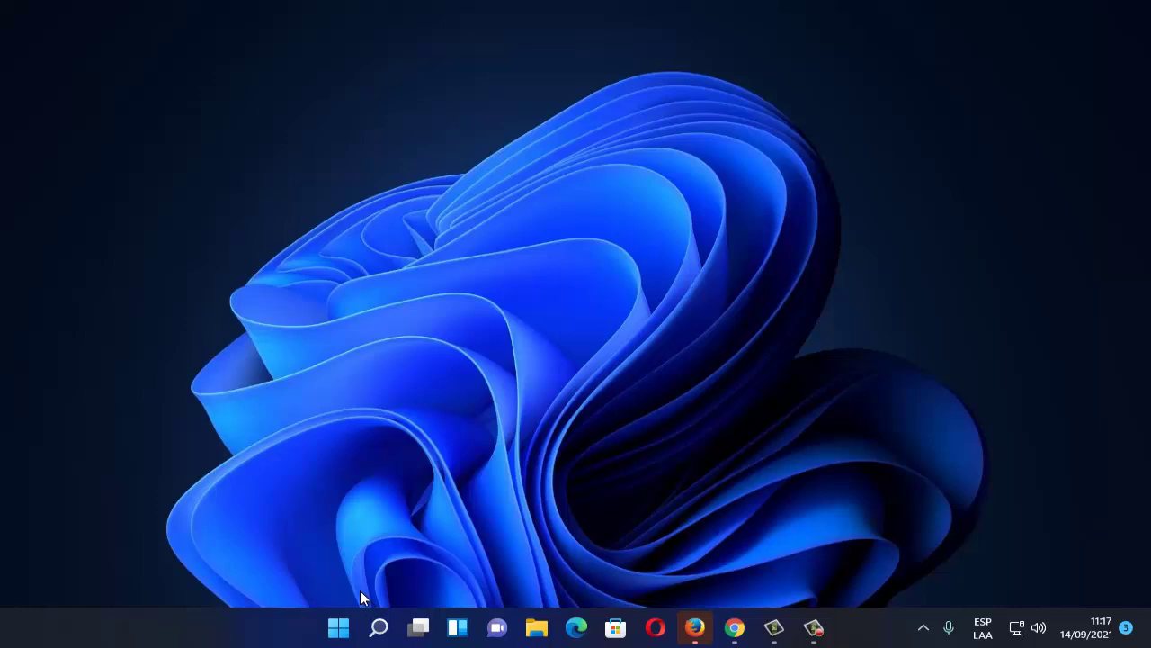
Open the roaming application data folder by running %appdata%
{"action": "key", "text": "super+r"}
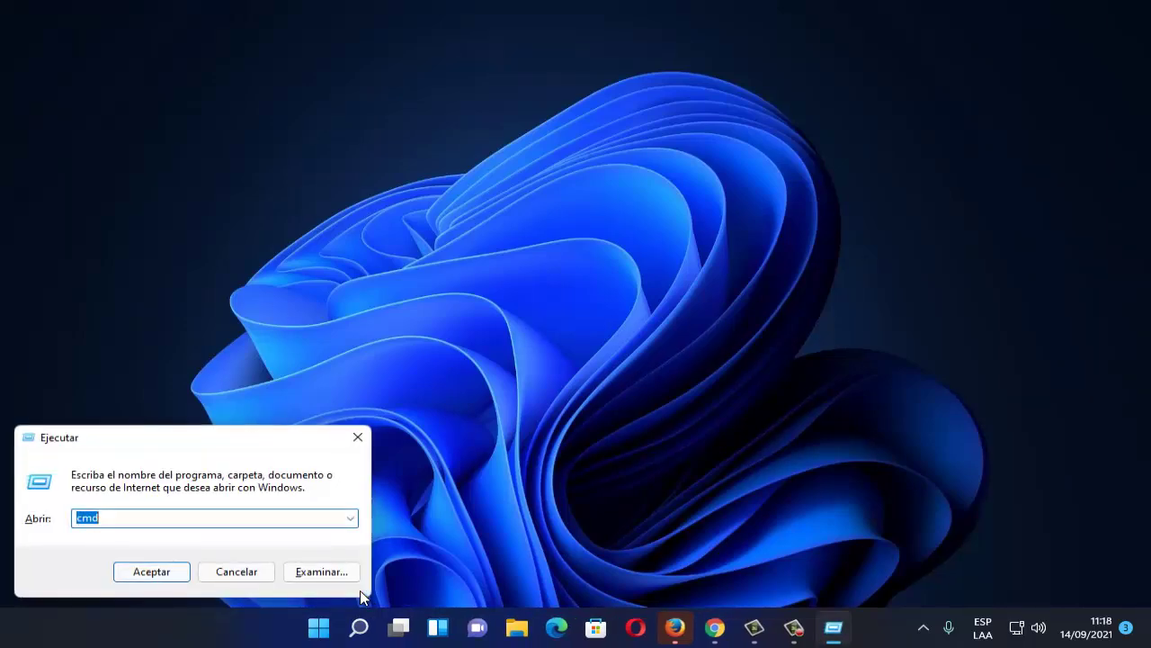
{"action": "key", "text": "BackSpace"}
{"action": "type", "text": "%"}
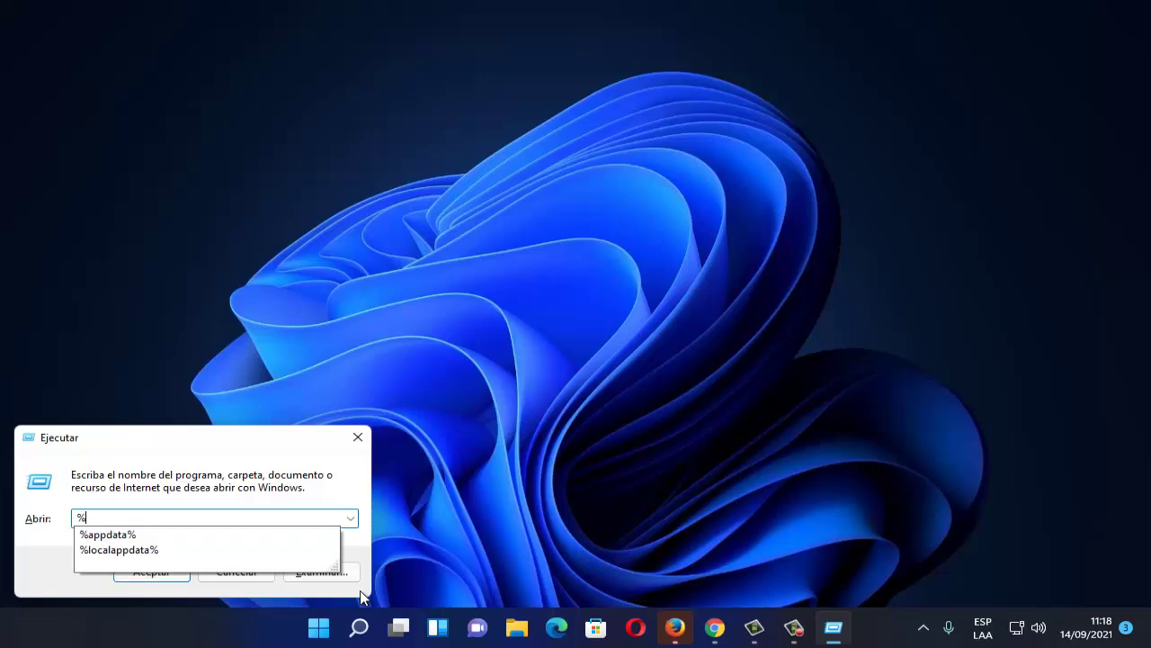
{"action": "type", "text": "appdata%"}
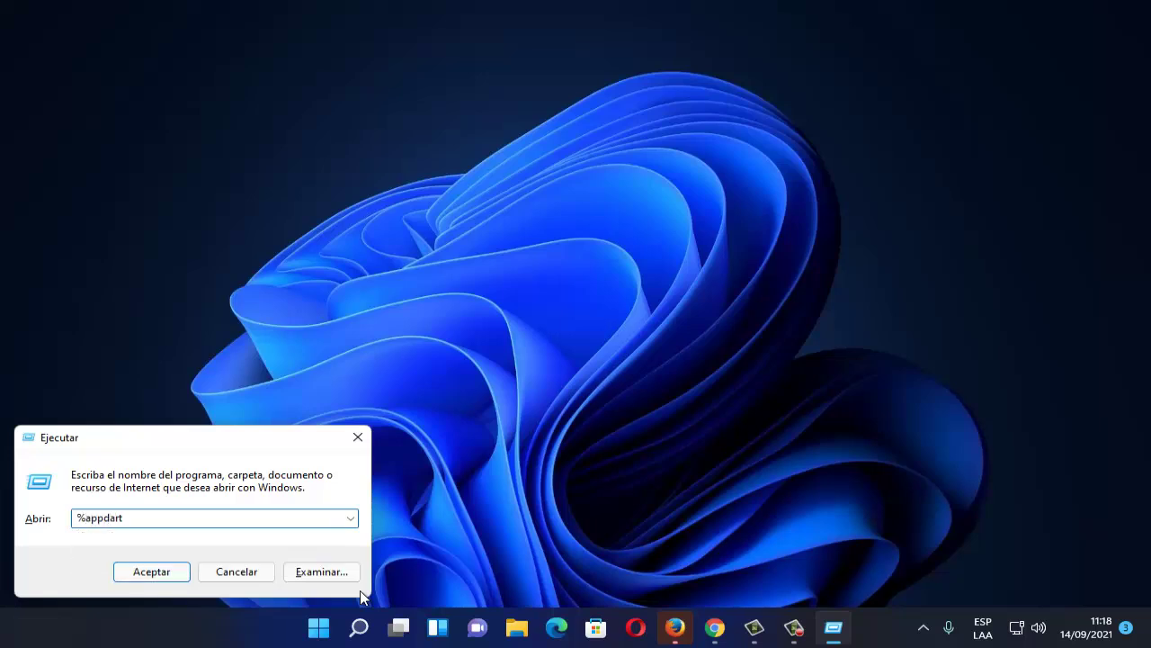
{"action": "key", "text": "Return"}
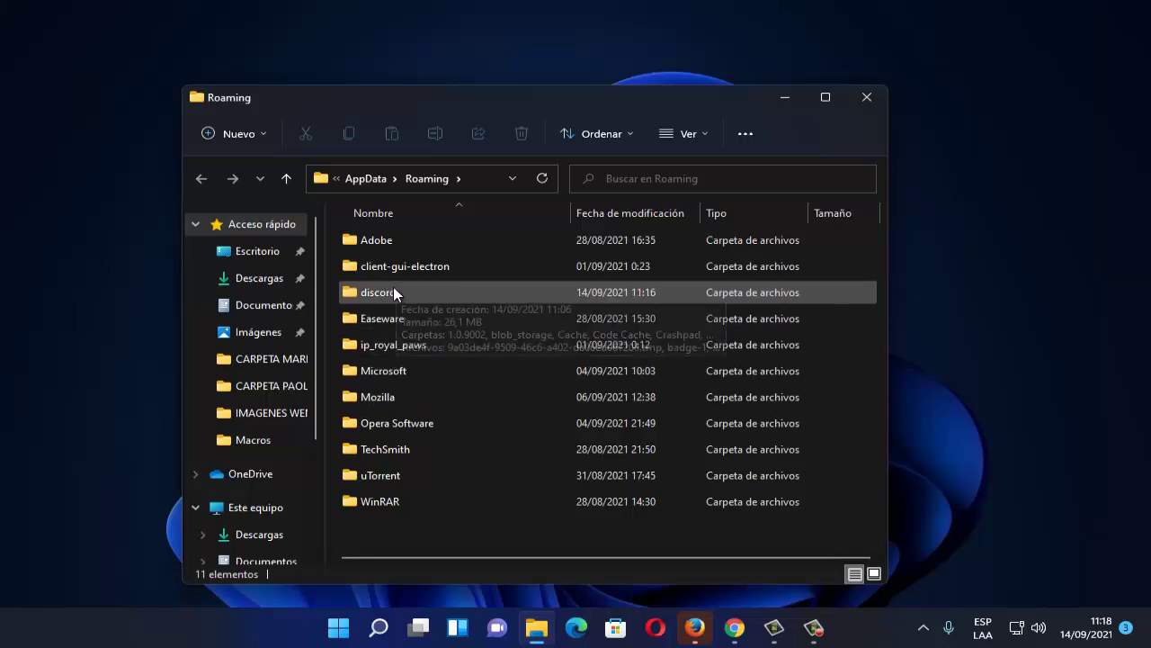
Bring up the available actions, including deletion, for the discord folder in Roaming, then close the folder window
{"action": "left_click", "coordinate": [367, 293]}
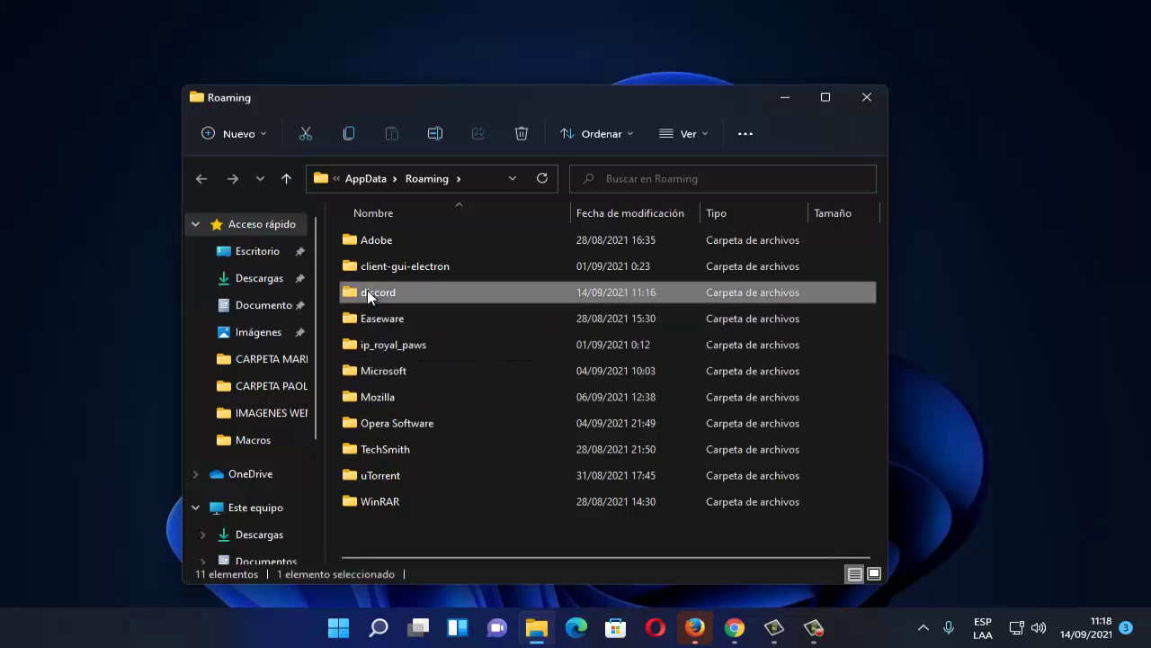
{"action": "right_click", "coordinate": [367, 290]}
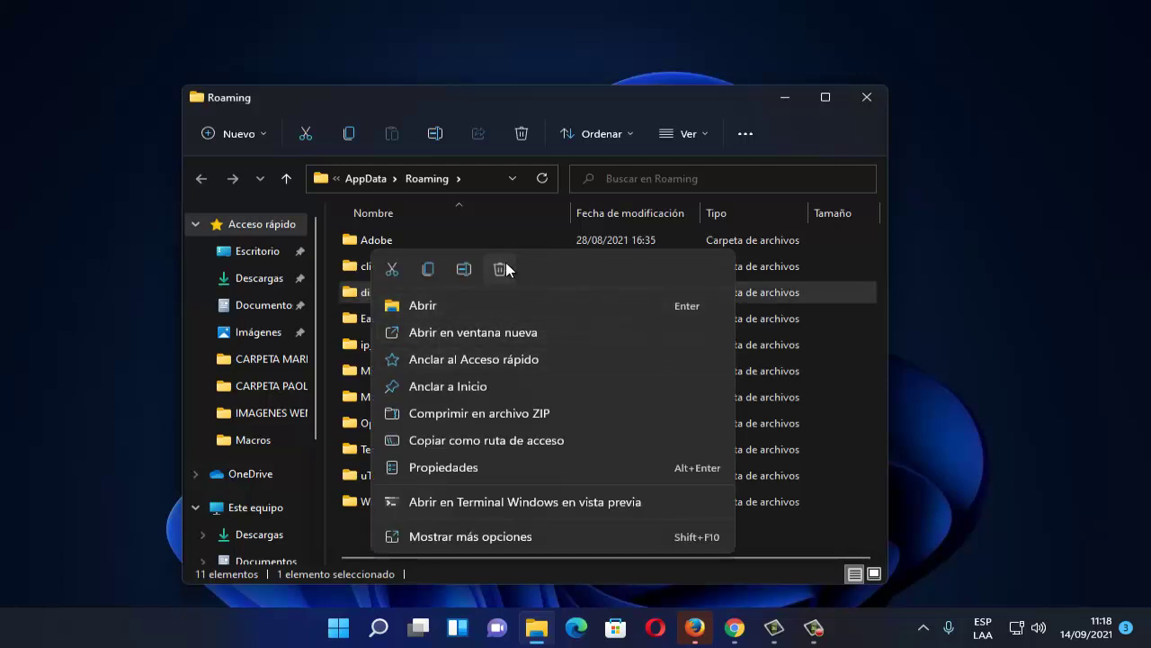
{"action": "left_click", "coordinate": [869, 95]}
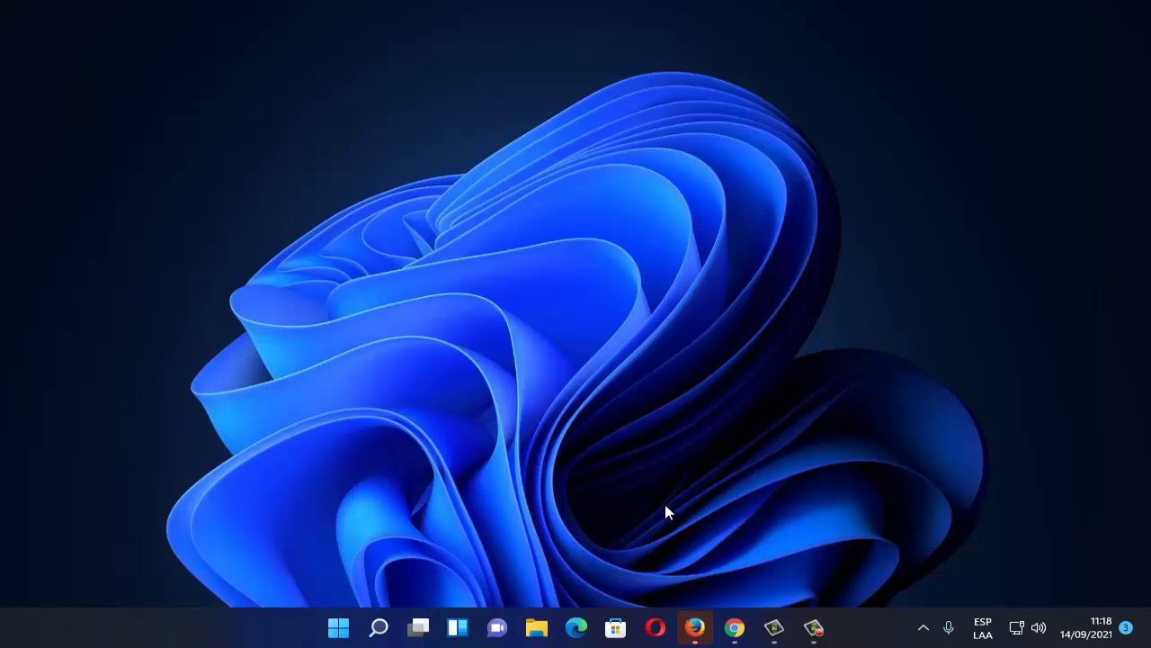
Open the local application data folder by running %localappdata%
{"action": "key", "text": "super+r"}
{"action": "key", "text": "BackSpace"}
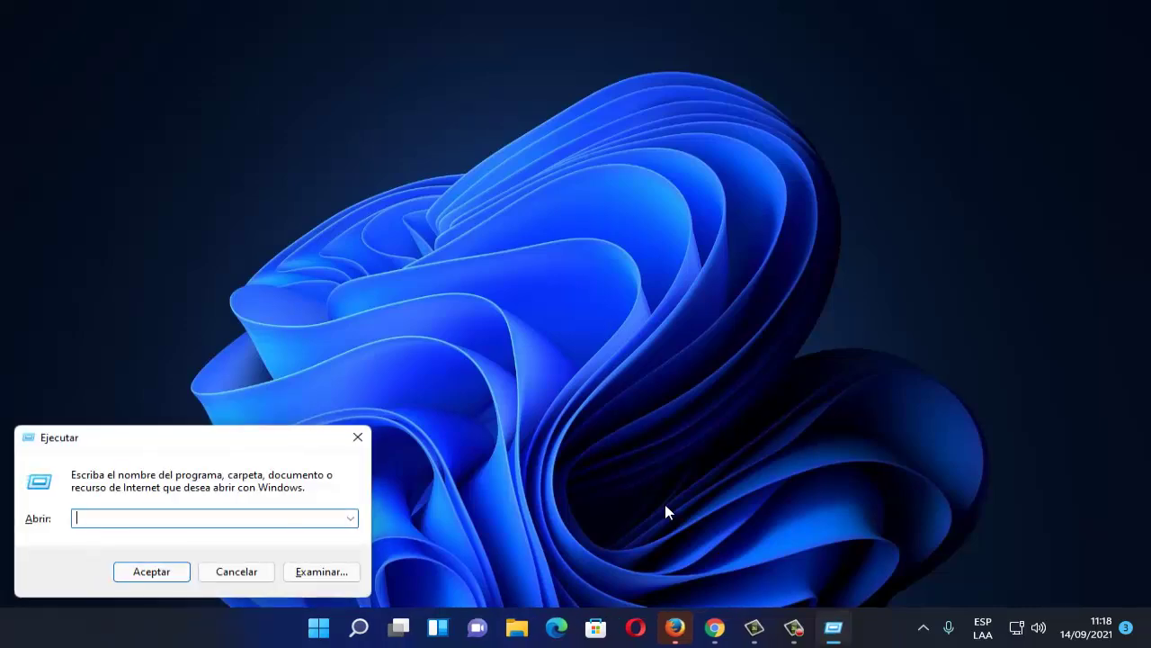
{"action": "type", "text": "%app"}
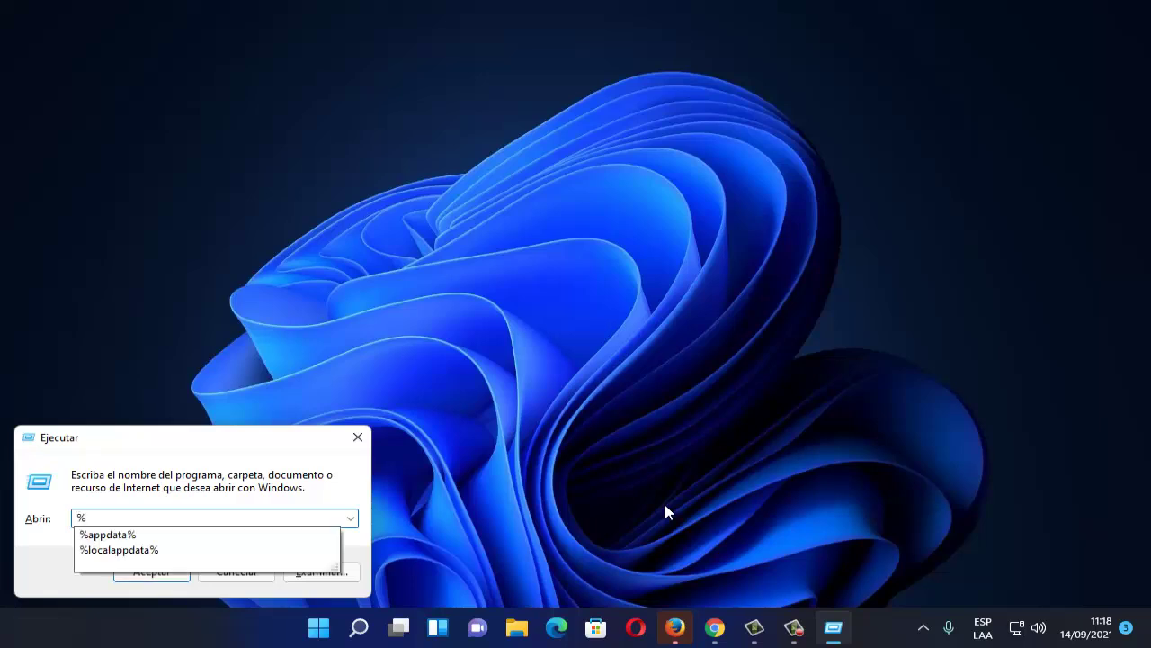
{"action": "key", "text": "BackSpace"}
{"action": "key", "text": "BackSpace"}
{"action": "key", "text": "BackSpace"}
{"action": "type", "text": "localapp"}
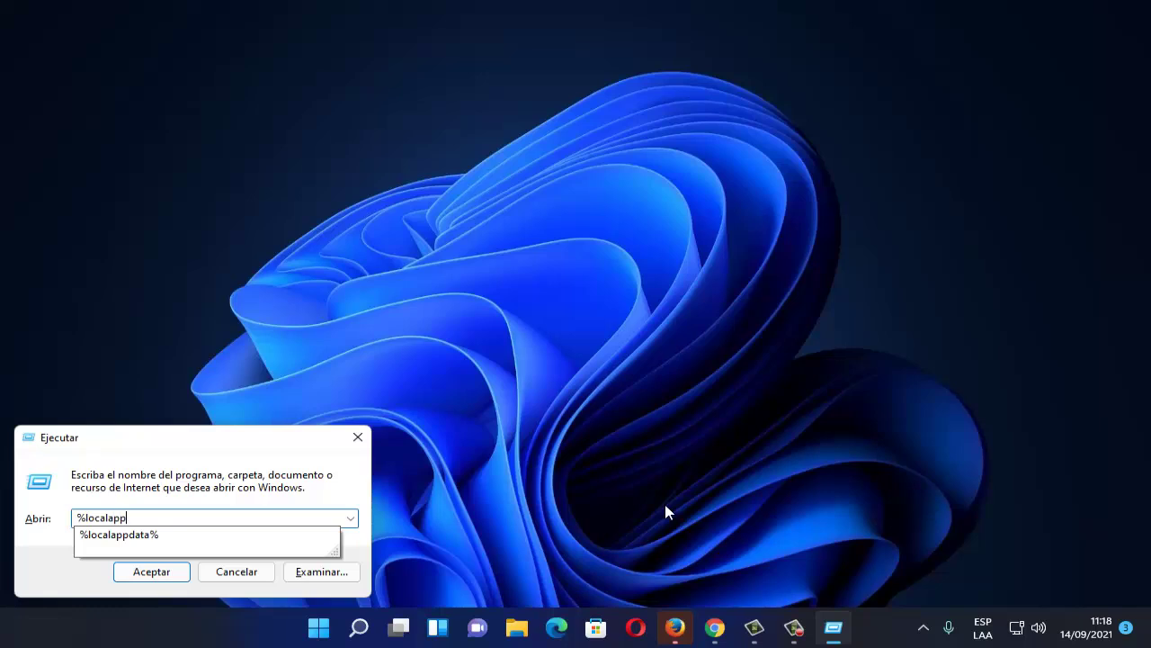
{"action": "type", "text": "data%"}
{"action": "key", "text": "Return"}
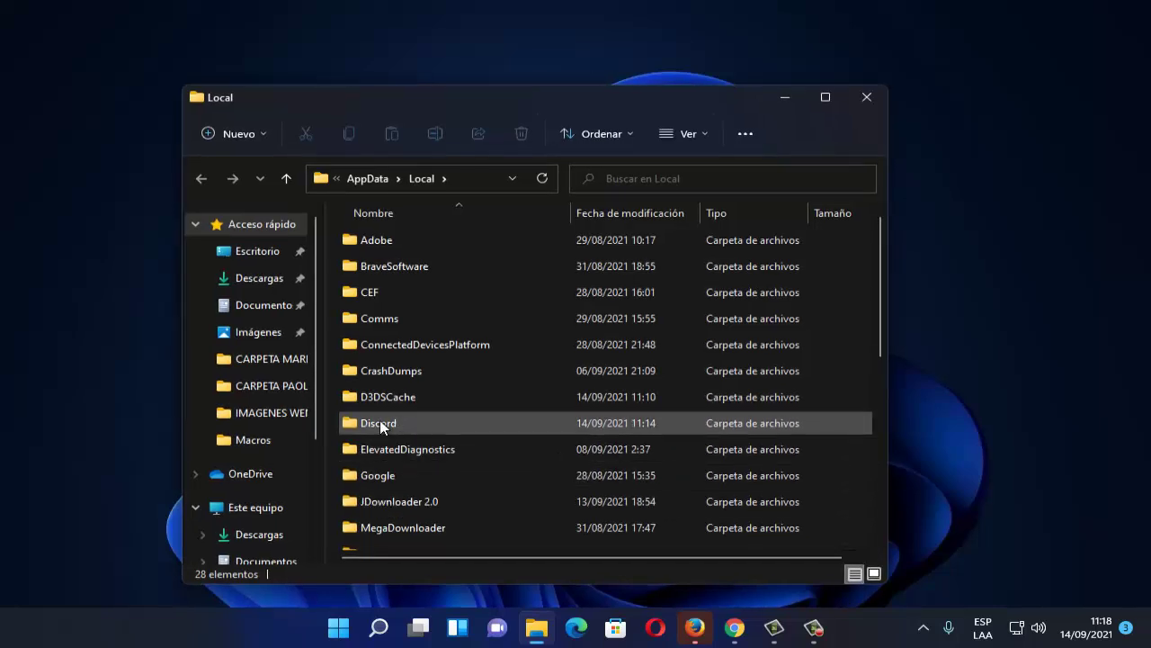
Bring up the available actions, including deletion, for the Discord folder in Local, and close the window
{"action": "left_click", "coordinate": [380, 423]}
{"action": "right_click", "coordinate": [380, 420]}
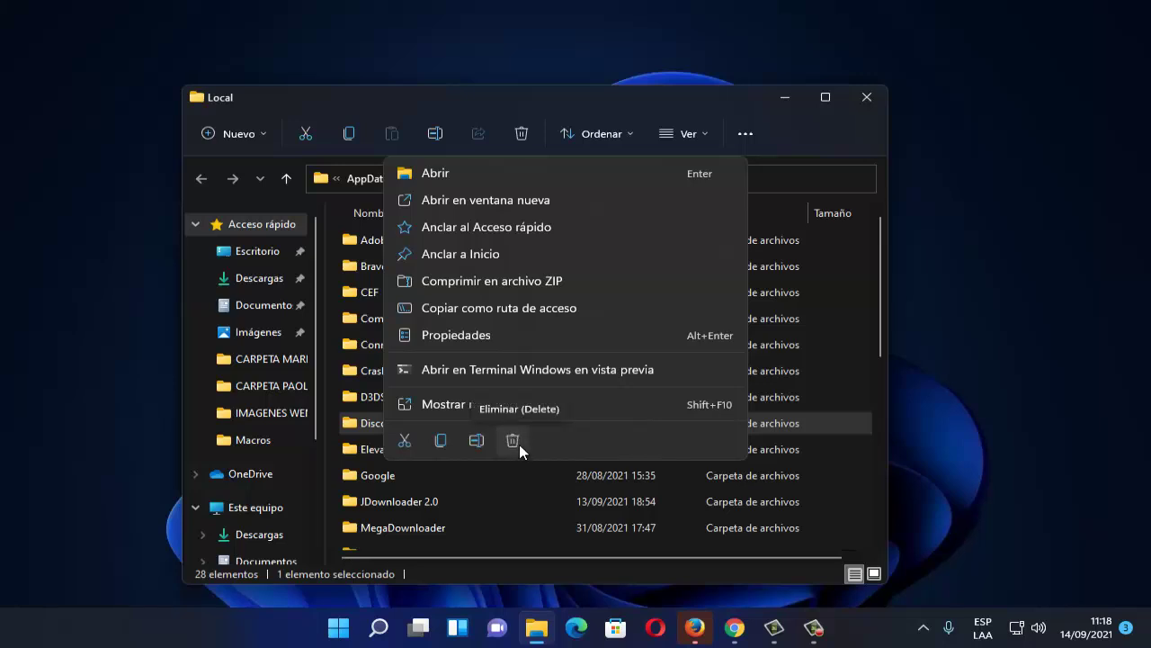
{"action": "left_click", "coordinate": [873, 97]}
{"action": "left_click", "coordinate": [874, 96]}
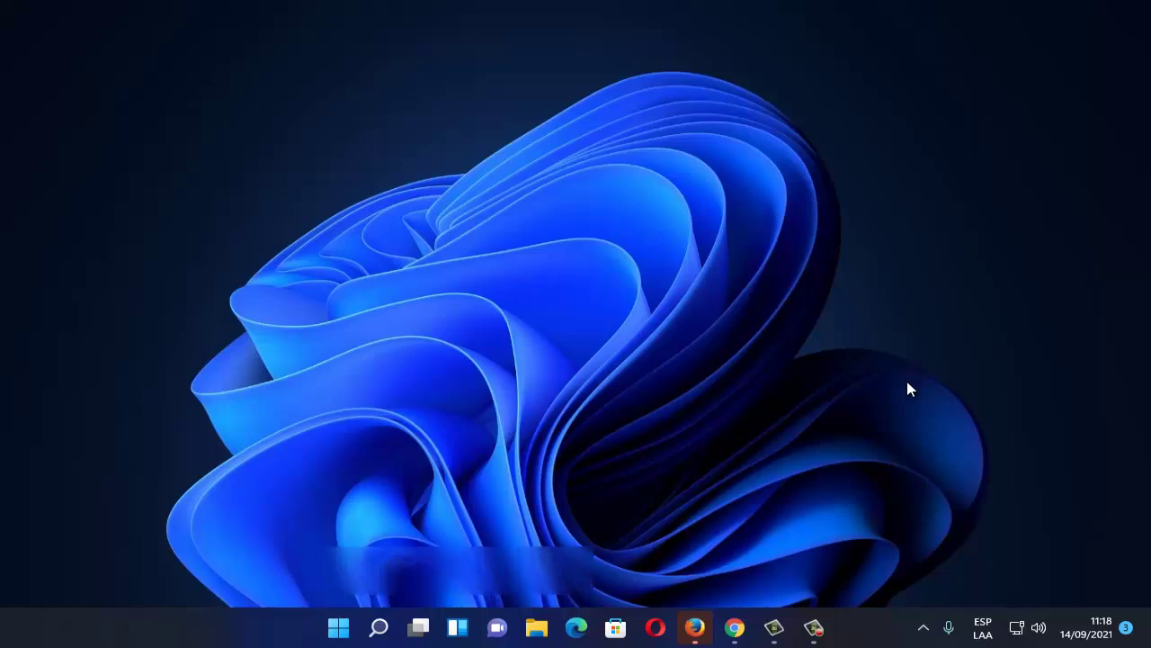
Find Control Panel by searching for "panel de control" and open Internet Options under Redes e Internet
{"action": "left_click", "coordinate": [338, 629]}
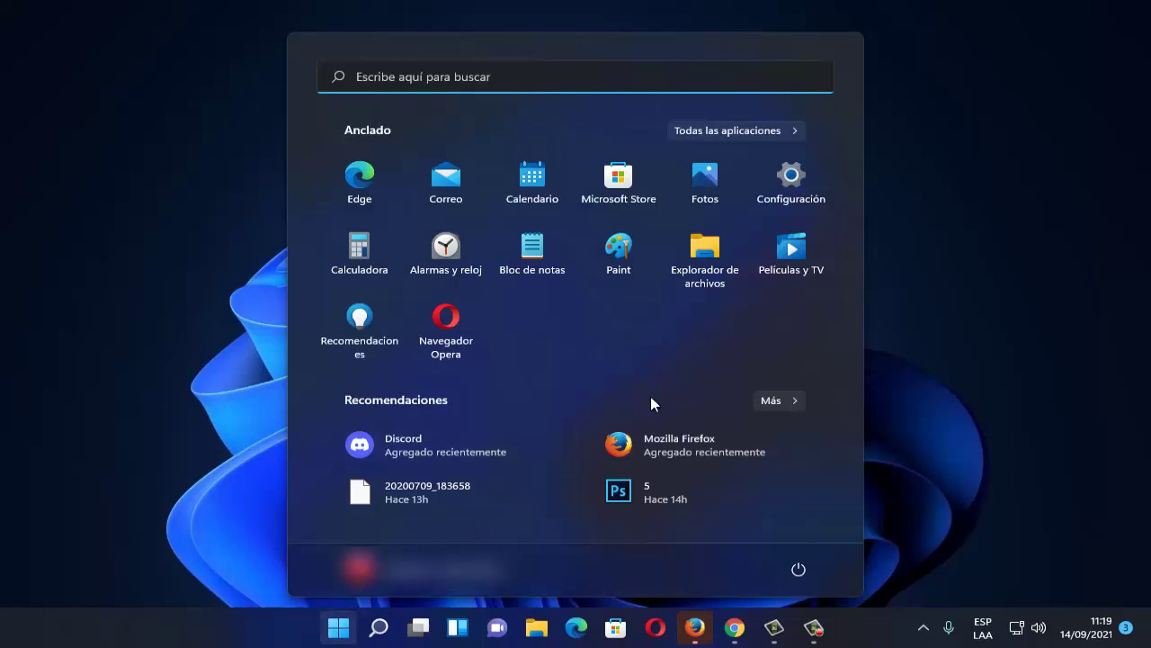
{"action": "left_click", "coordinate": [380, 629]}
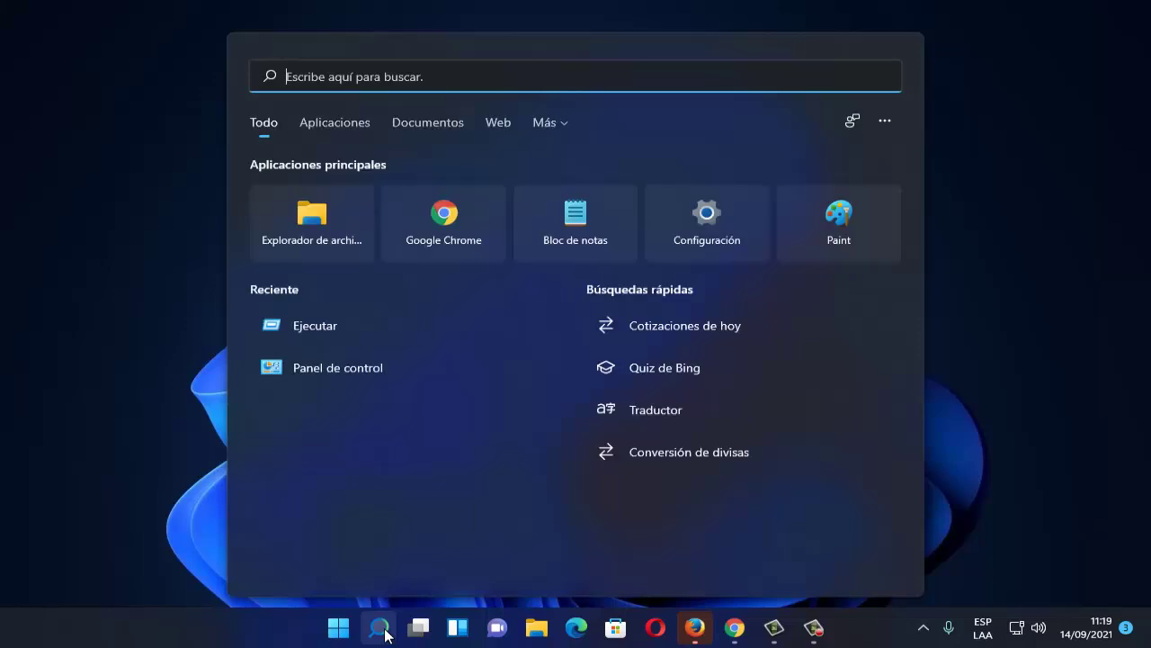
{"action": "type", "text": "panel de control"}
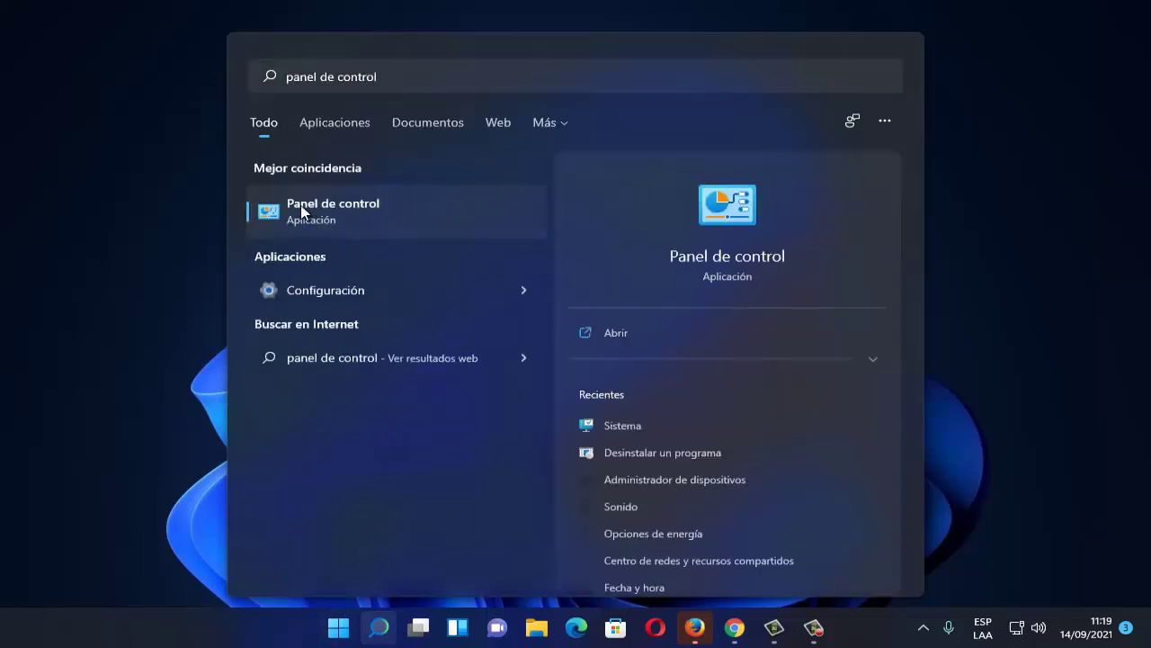
{"action": "left_click", "coordinate": [302, 212]}
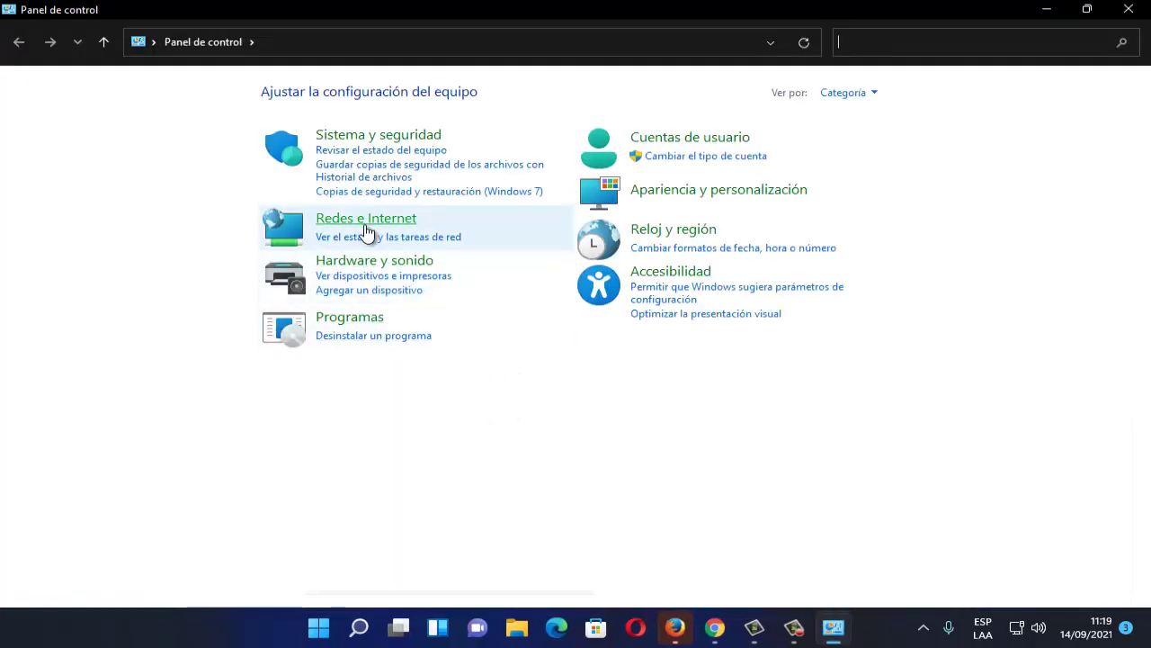
{"action": "left_click", "coordinate": [364, 230]}
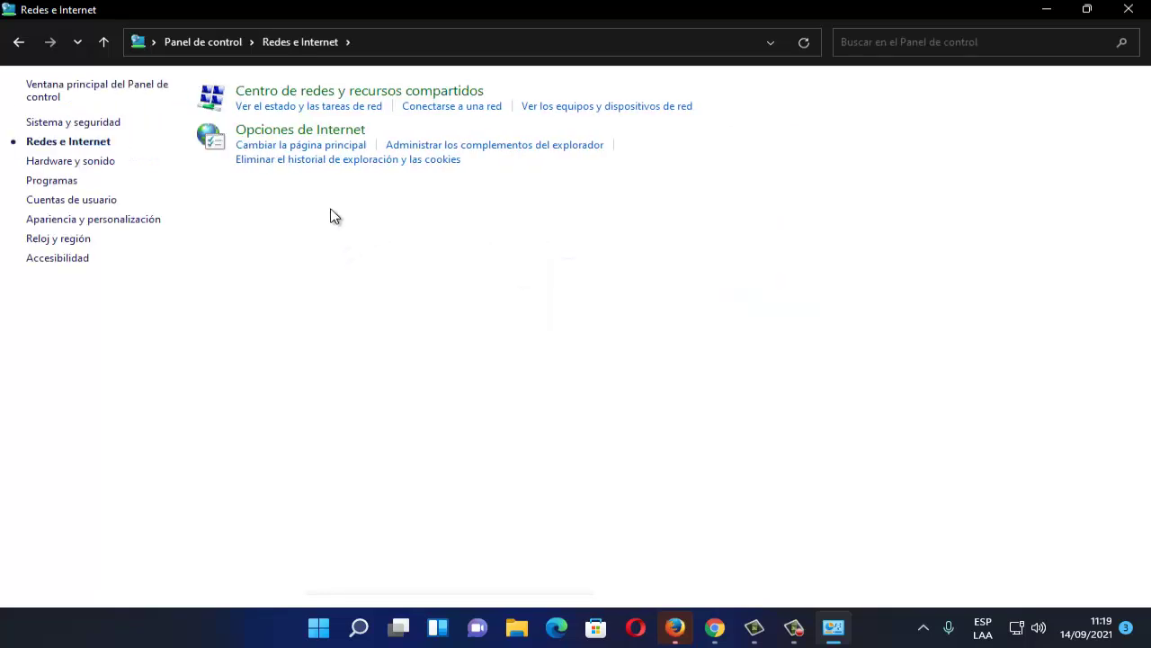
{"action": "left_click", "coordinate": [299, 132]}
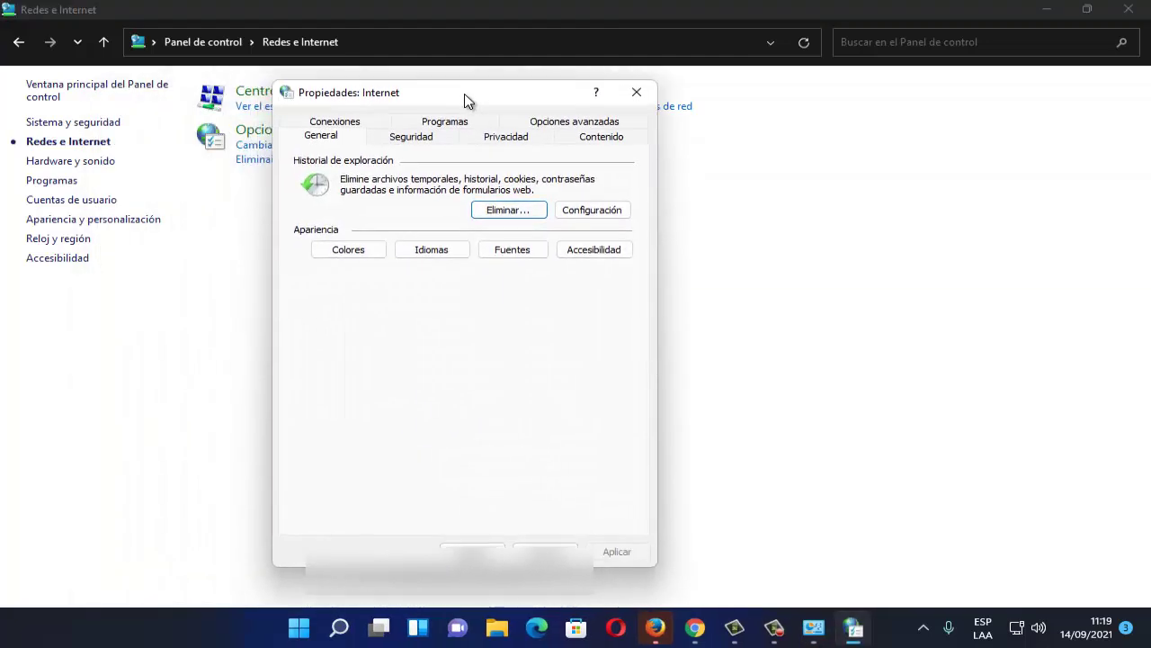
Check the proxy server option in the LAN settings of Internet Properties and accept both dialogs
{"action": "left_click", "coordinate": [334, 121]}
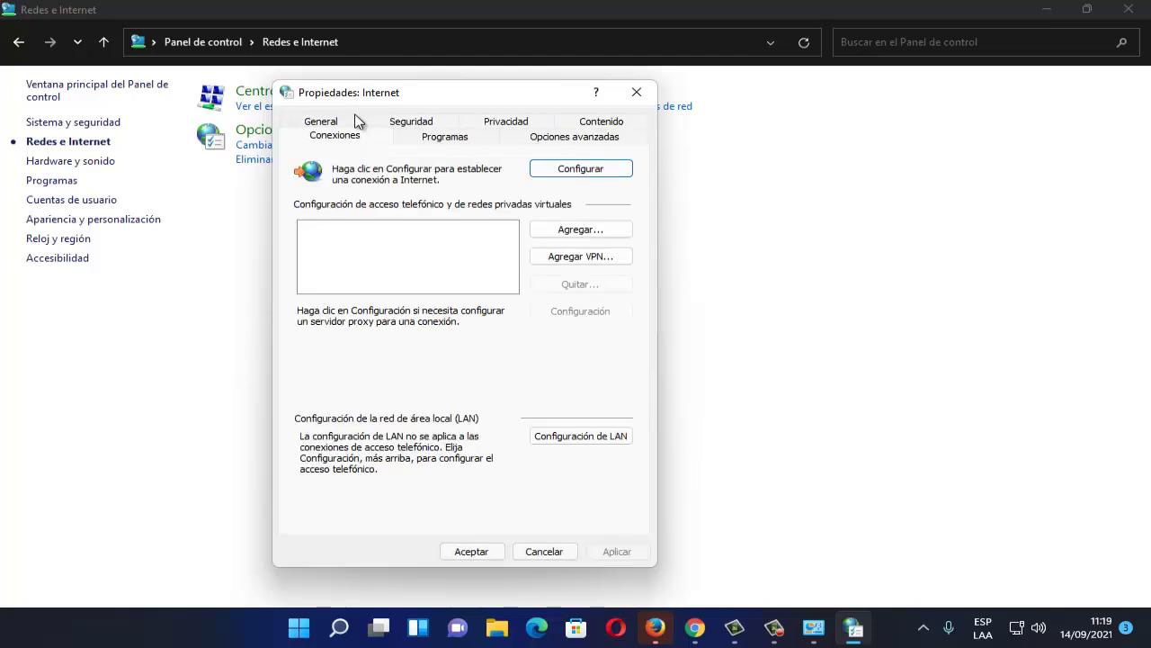
{"action": "left_click", "coordinate": [563, 440]}
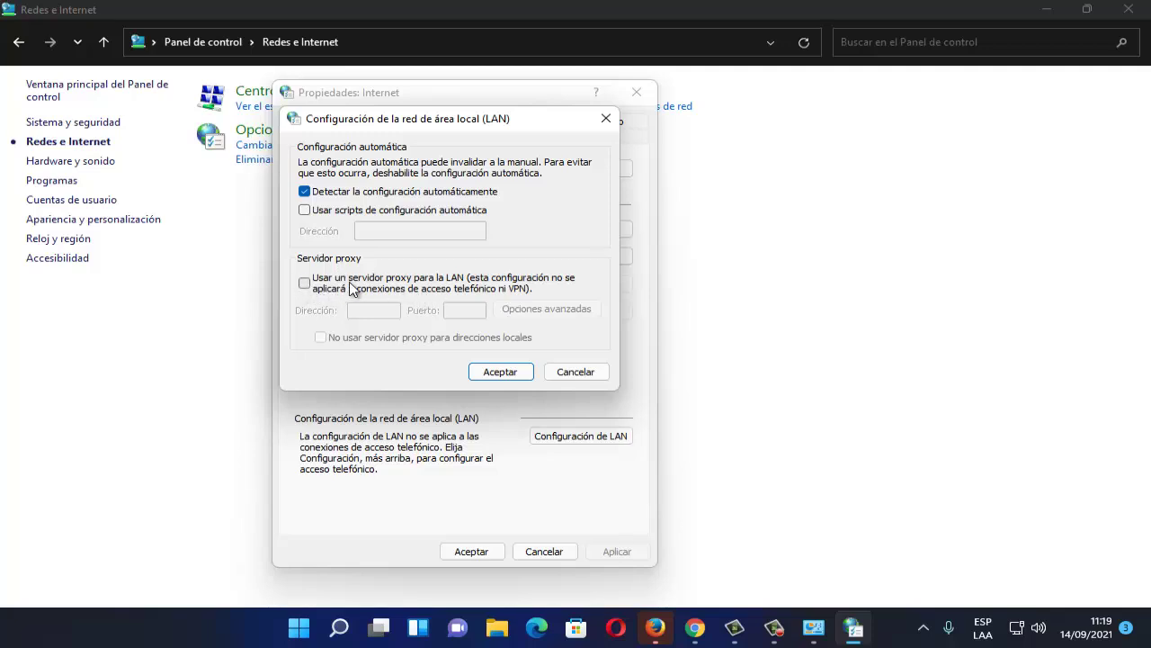
{"action": "left_click", "coordinate": [495, 376]}
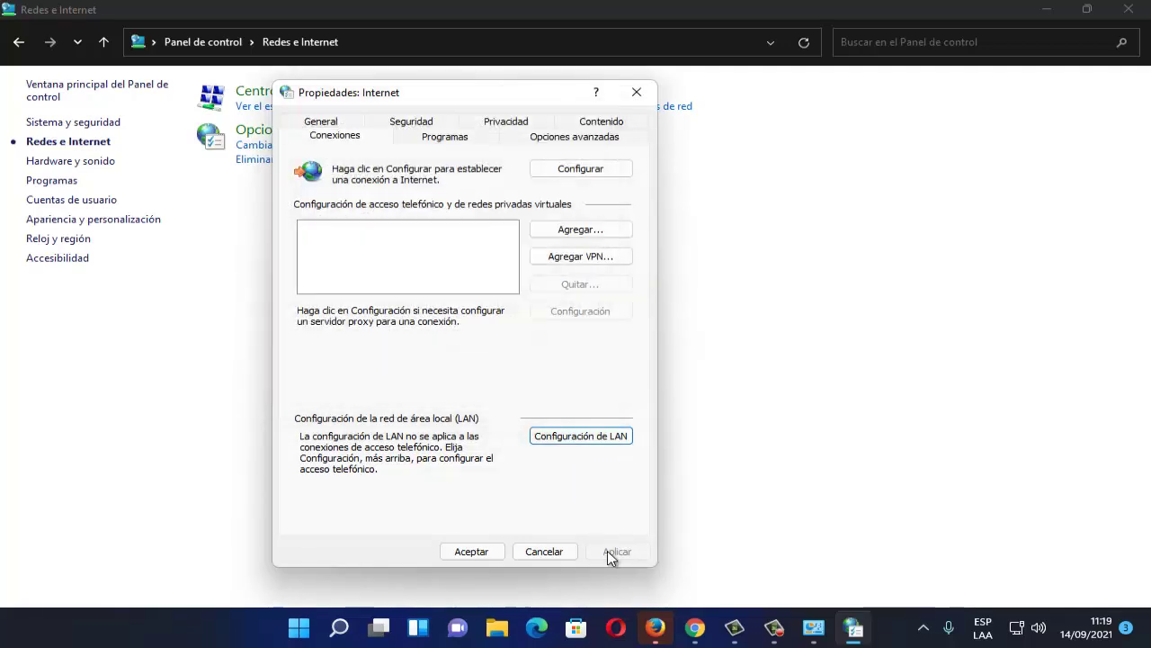
{"action": "left_click", "coordinate": [471, 551]}
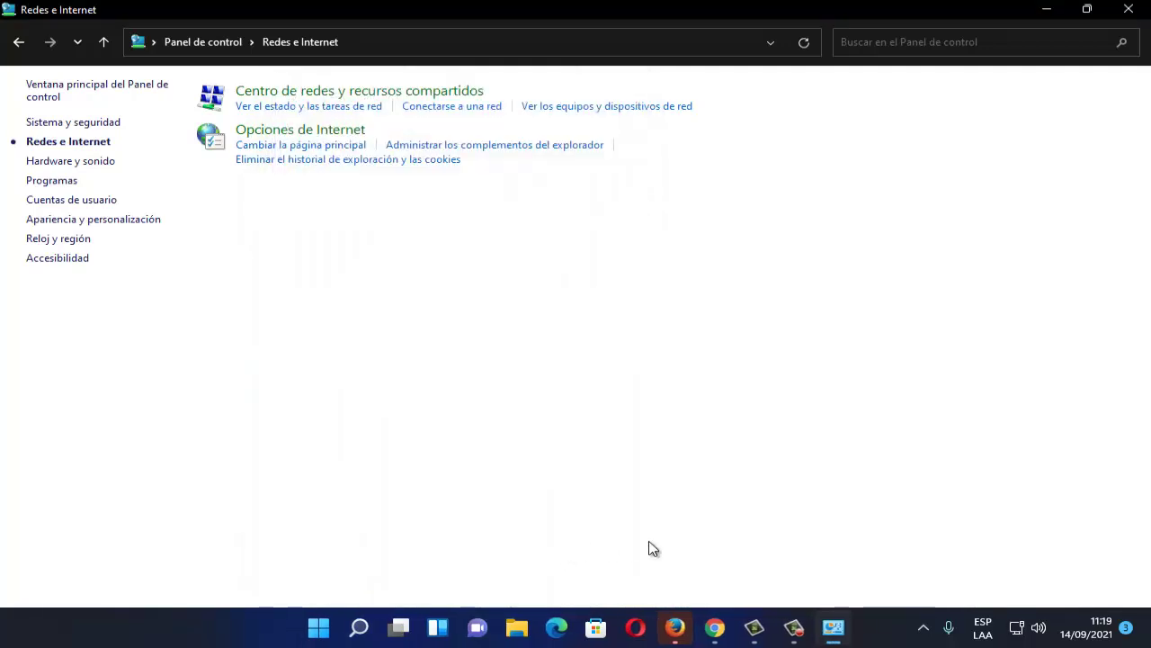